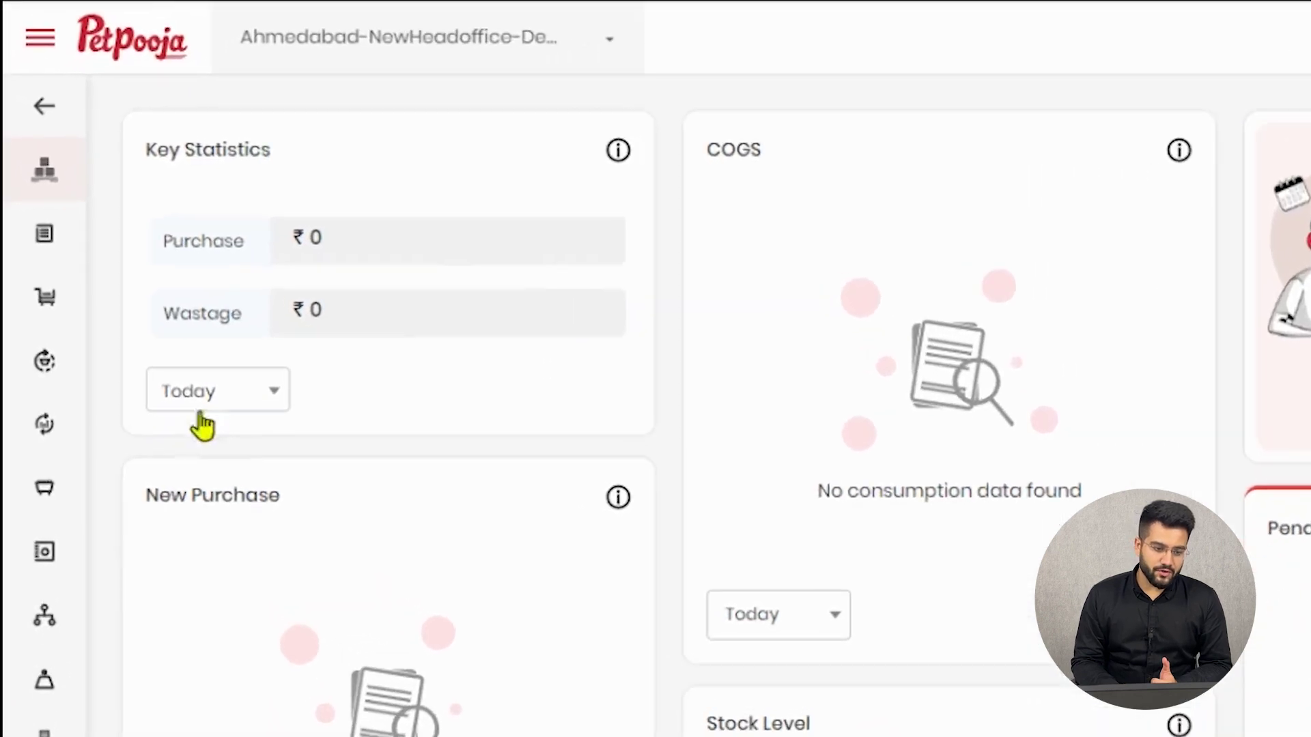
- Expand the Consumption section in the navigation menu to reveal Sales, Transfer and Sales Return
mouse_move(32, 316)
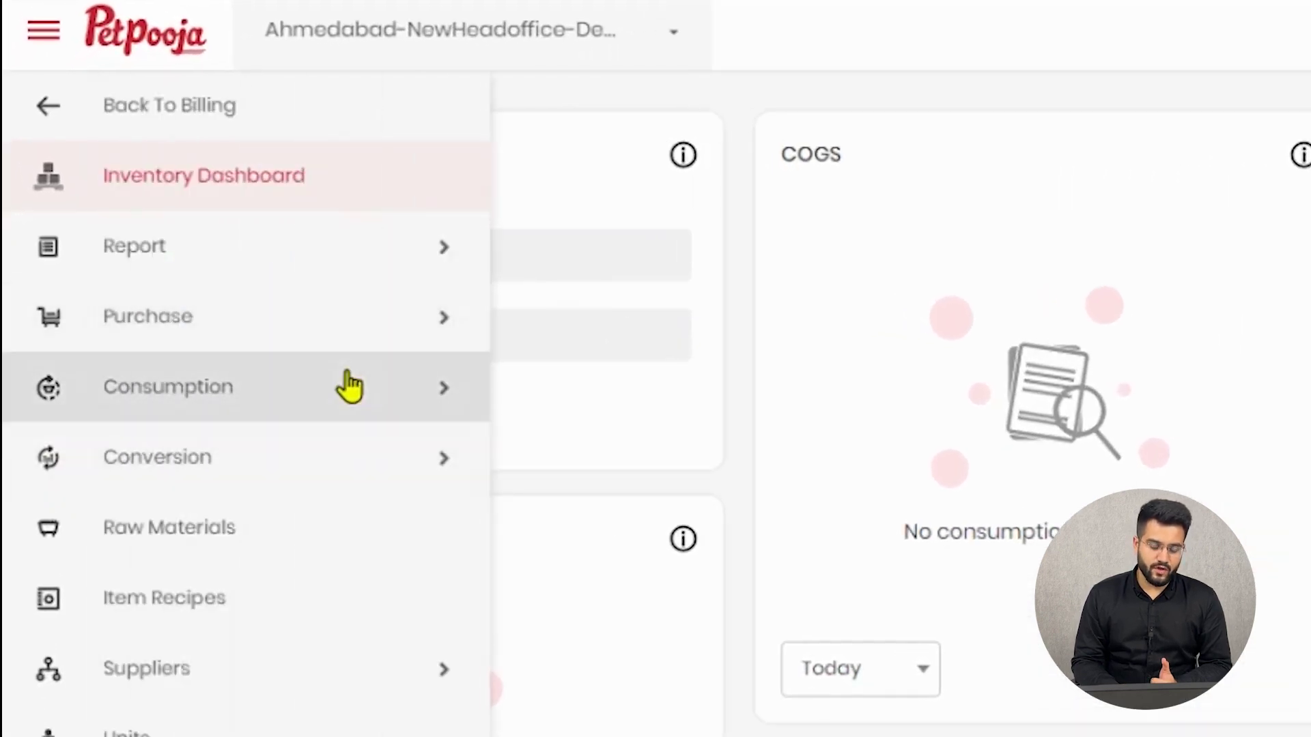
left_click(254, 377)
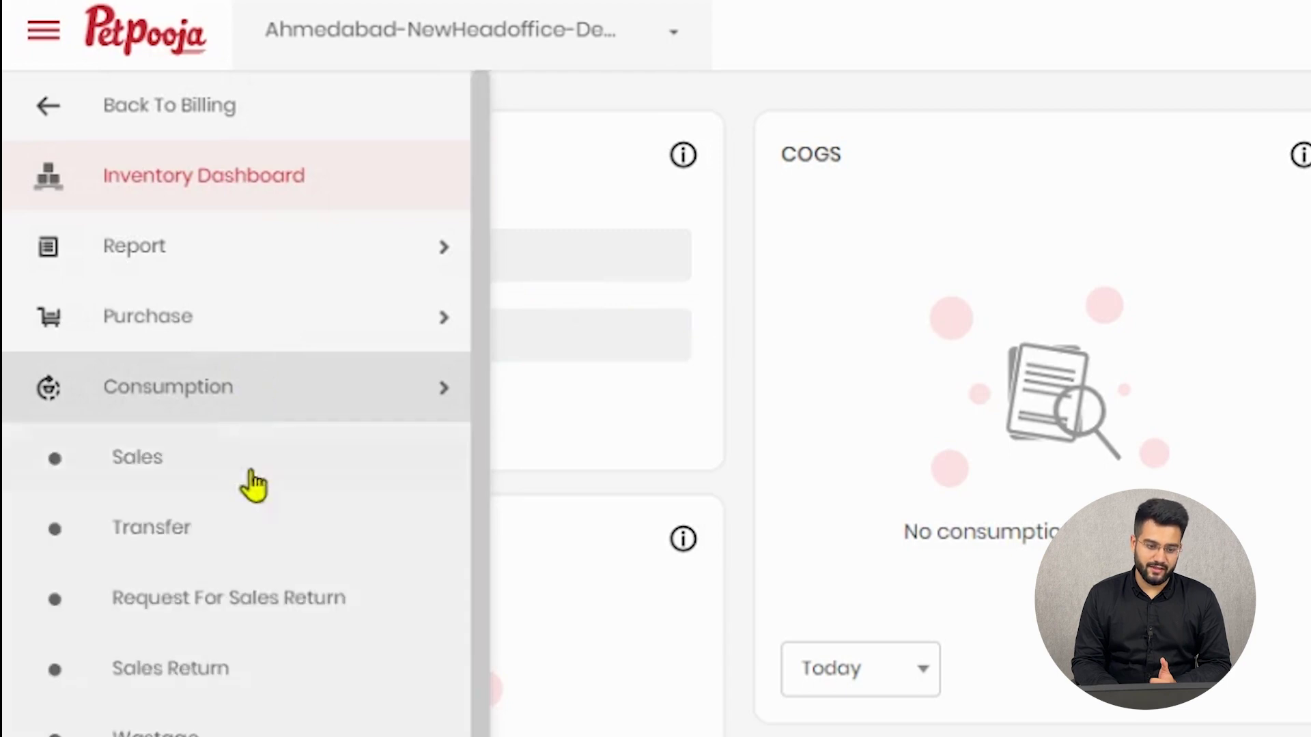
- On the Transfer page, search transfers from 1 Jul 2023 to 14 Sep 2023
left_click(253, 529)
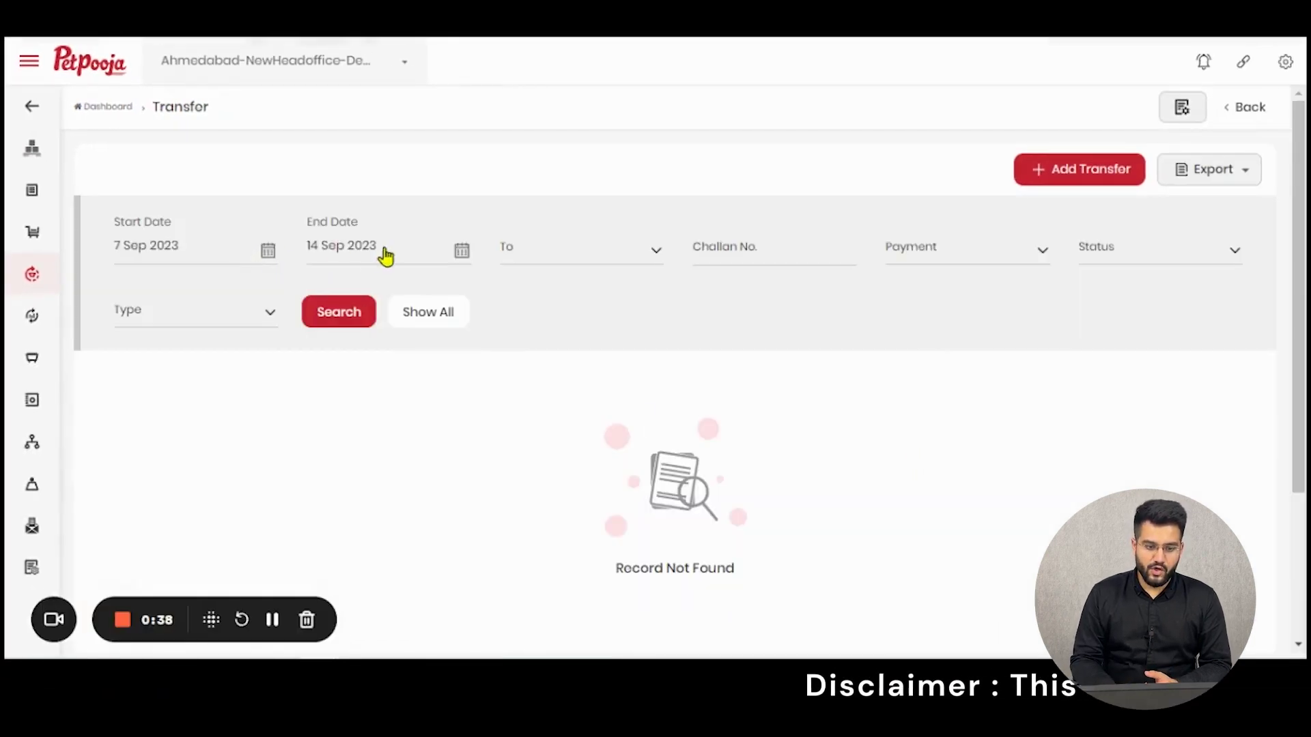
left_click(260, 260)
left_click(131, 300)
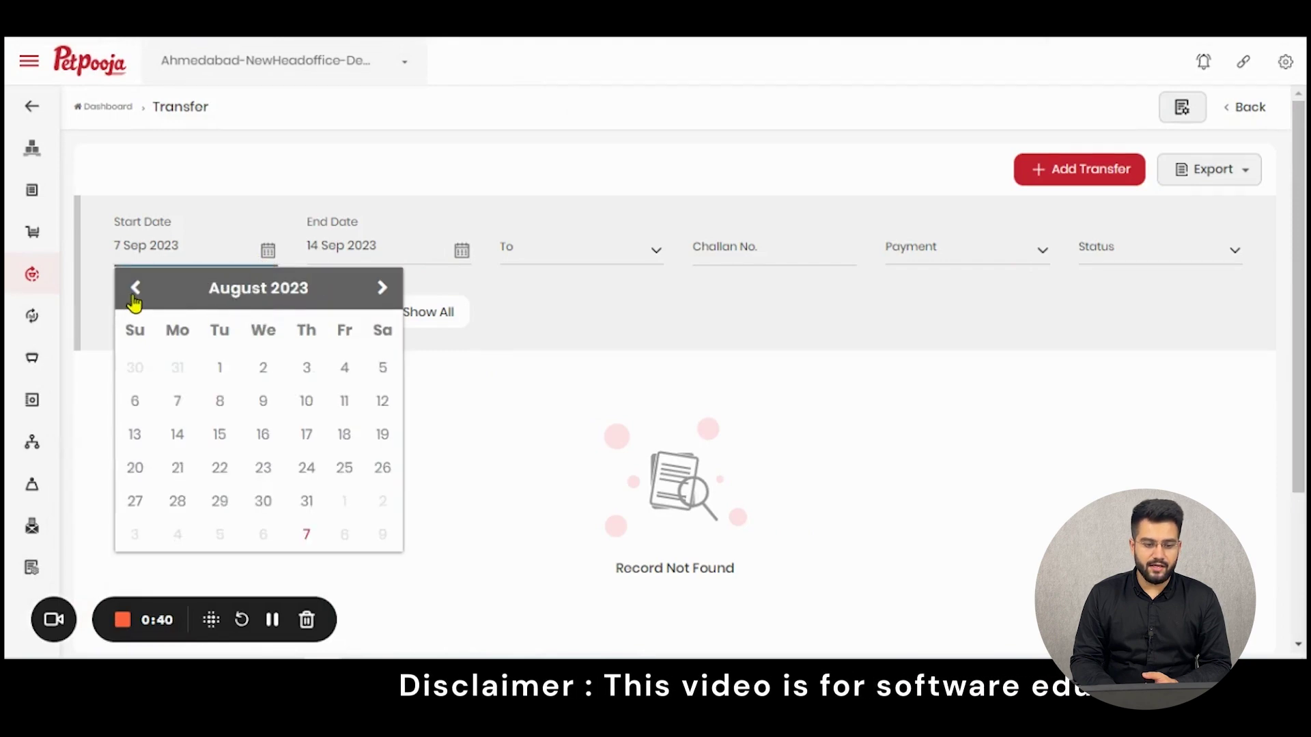
left_click(131, 300)
left_click(382, 369)
left_click(339, 314)
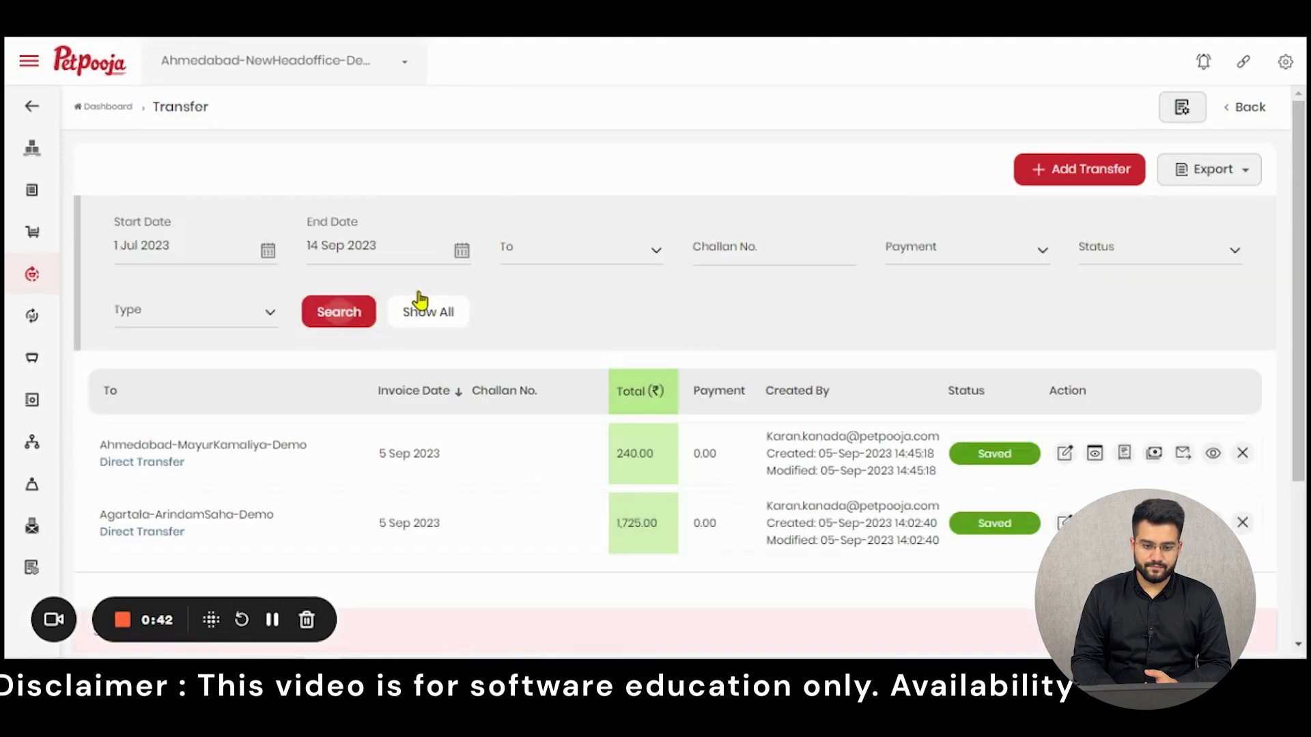
- Browse the To, Payment, Status and Type filters and highlight the first transfer's destination
left_click(535, 252)
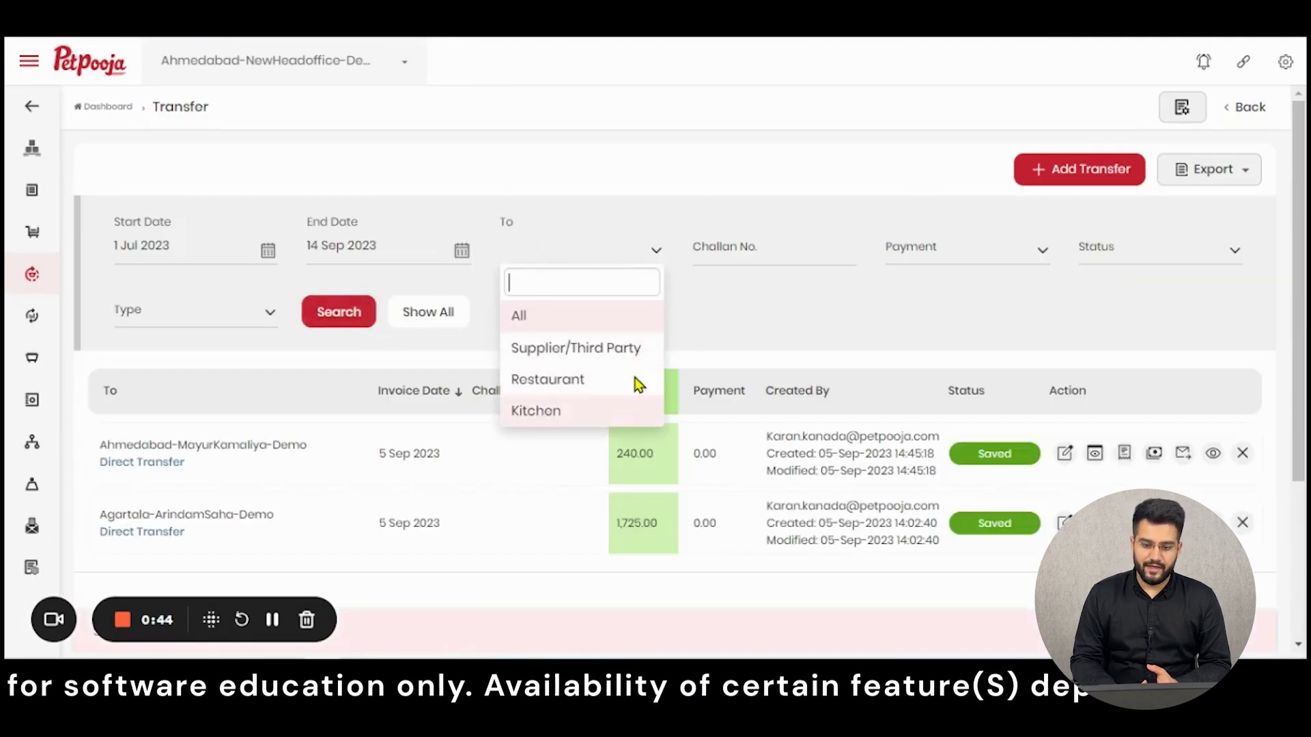
left_click(740, 252)
left_click(938, 260)
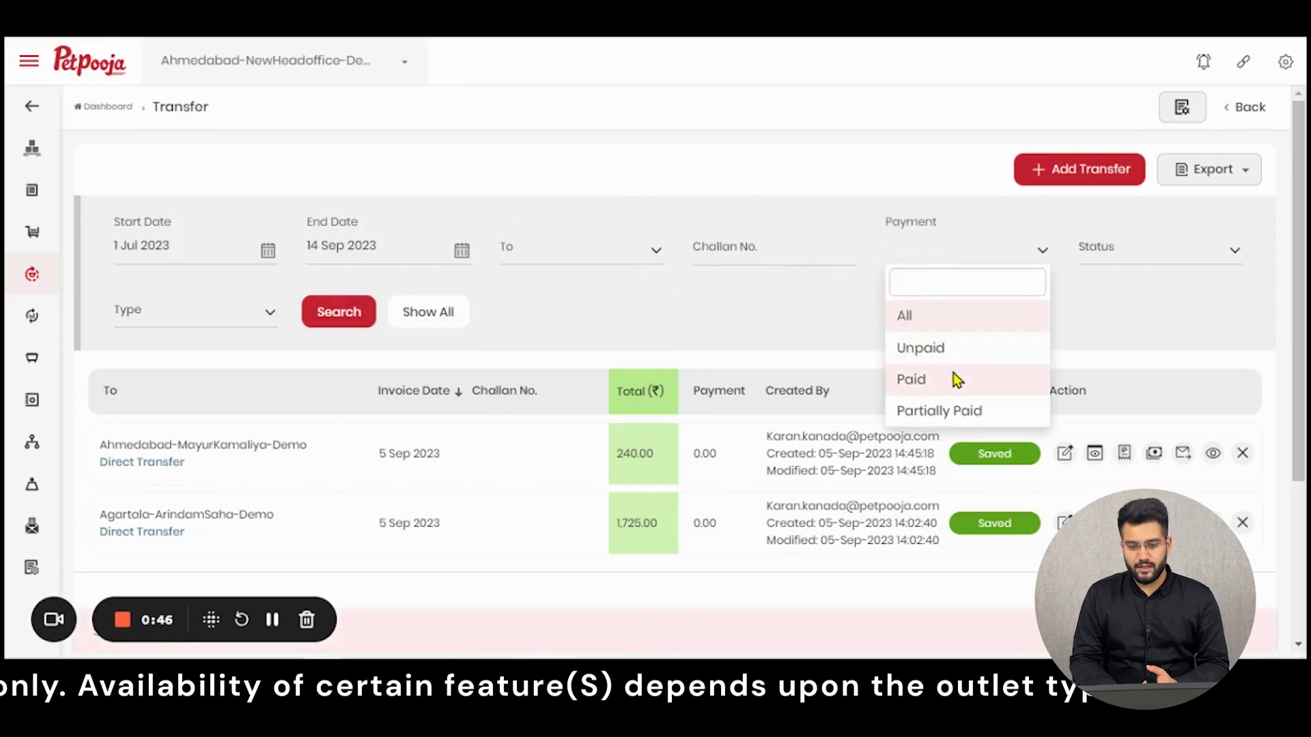
left_click(1182, 251)
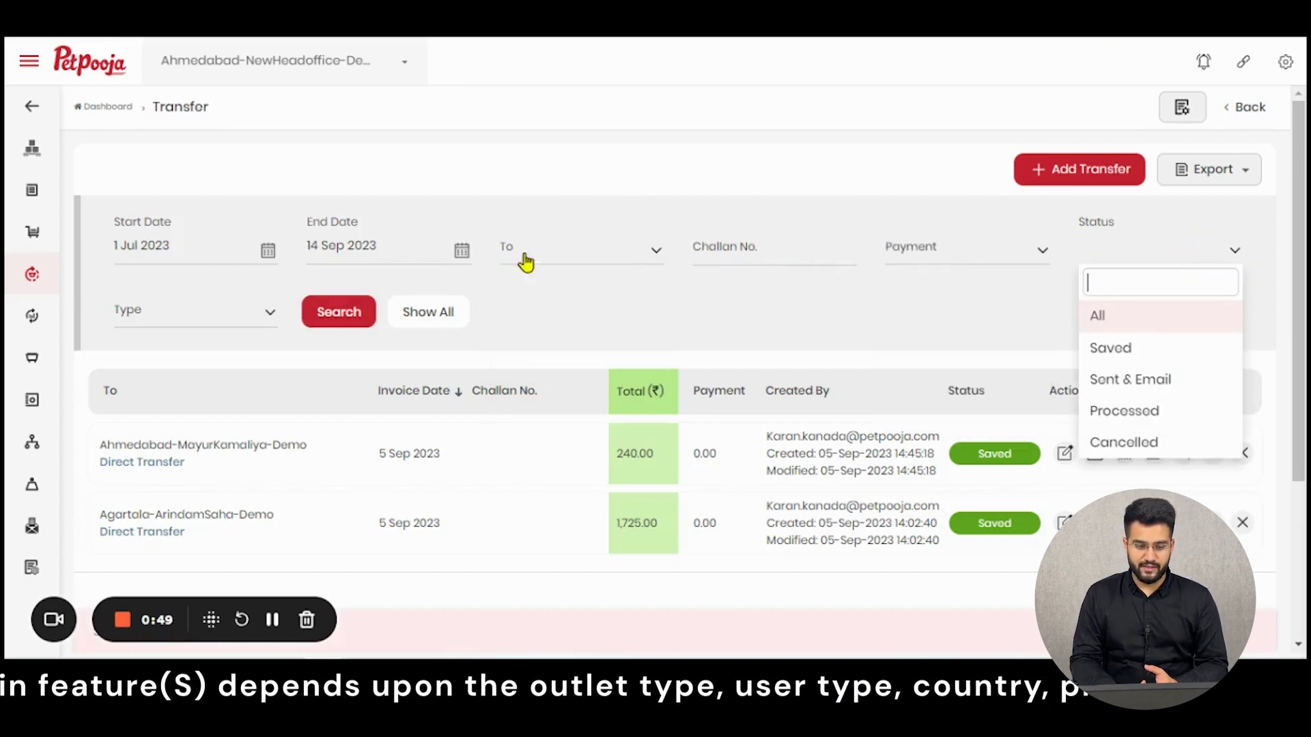
left_click(187, 308)
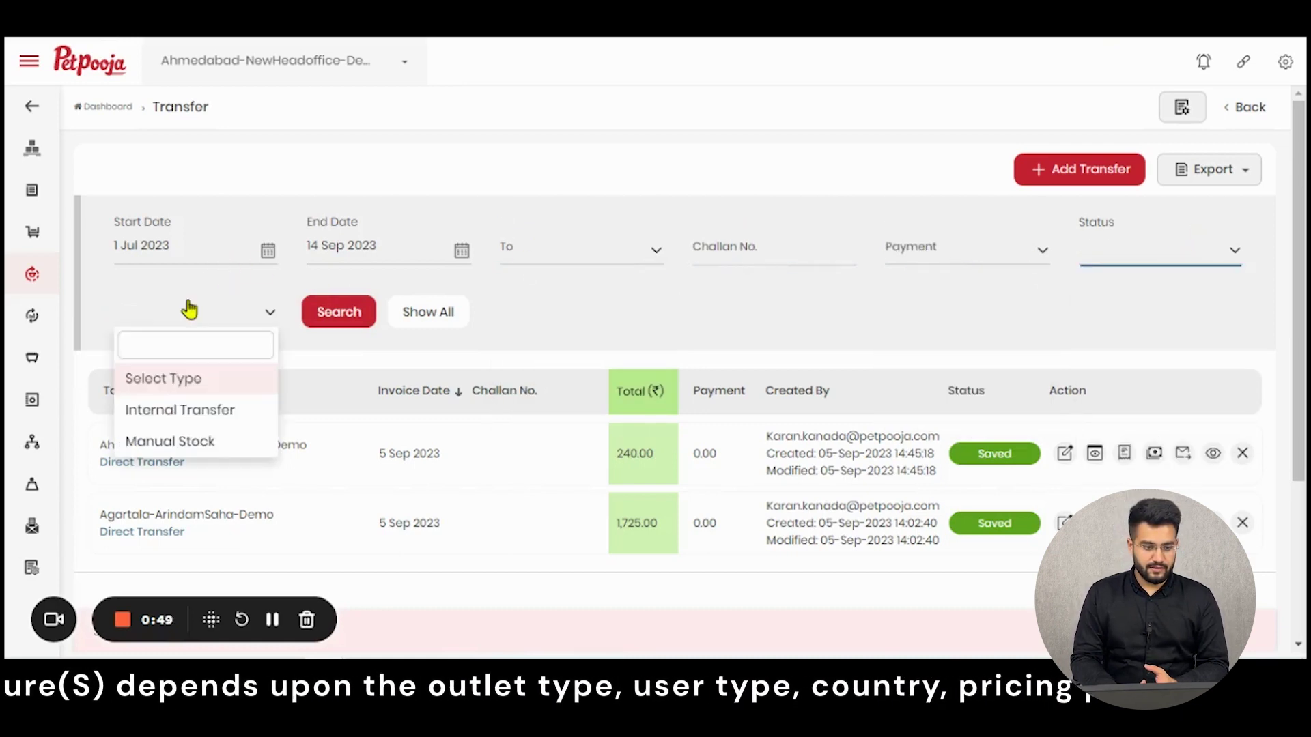
left_click(740, 309)
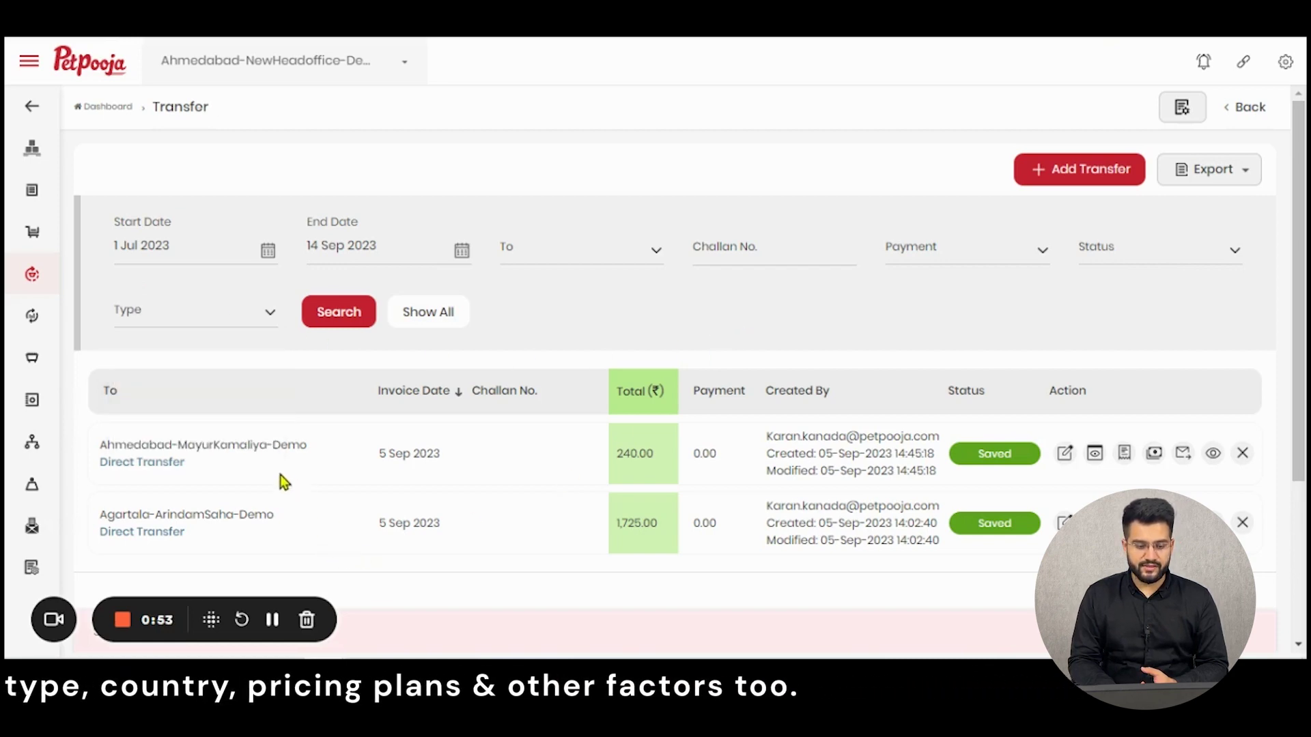
left_click_drag(107, 445, 330, 453)
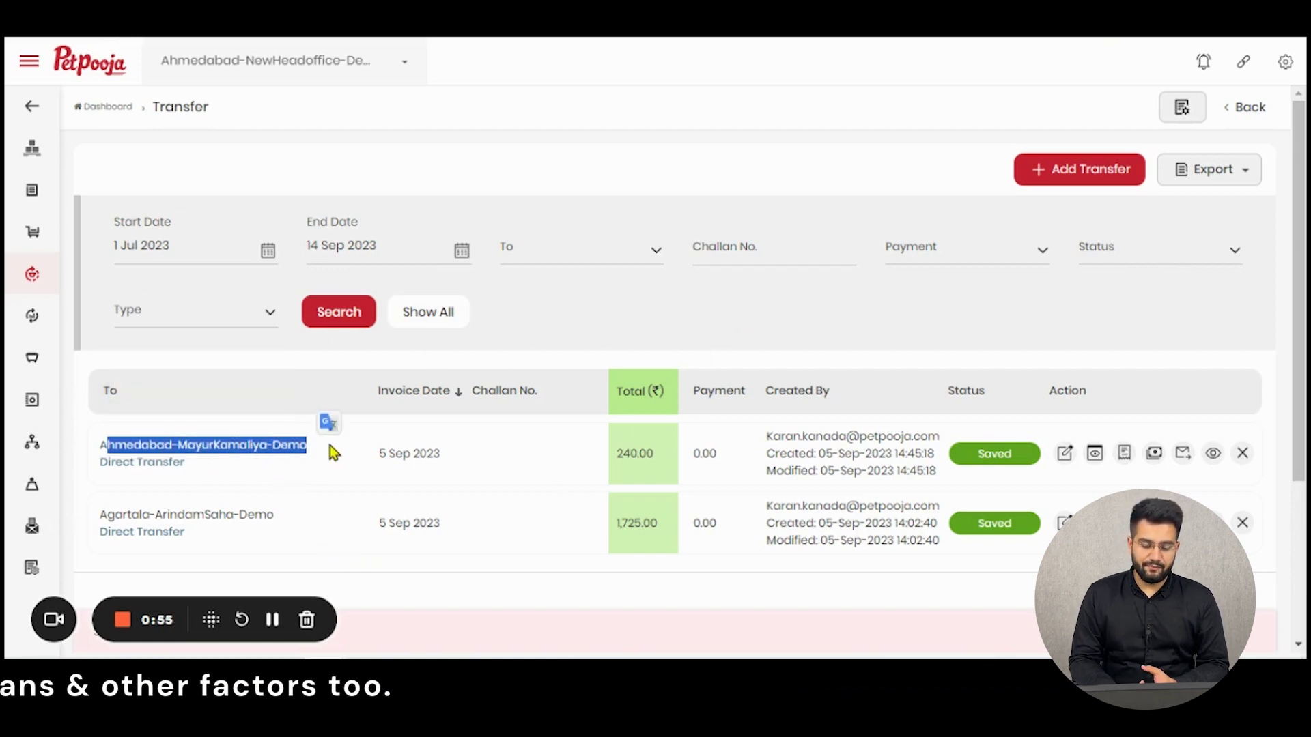
- Highlight the first transfer's Direct Transfer label, then export the transfer list to a file
left_click(447, 445)
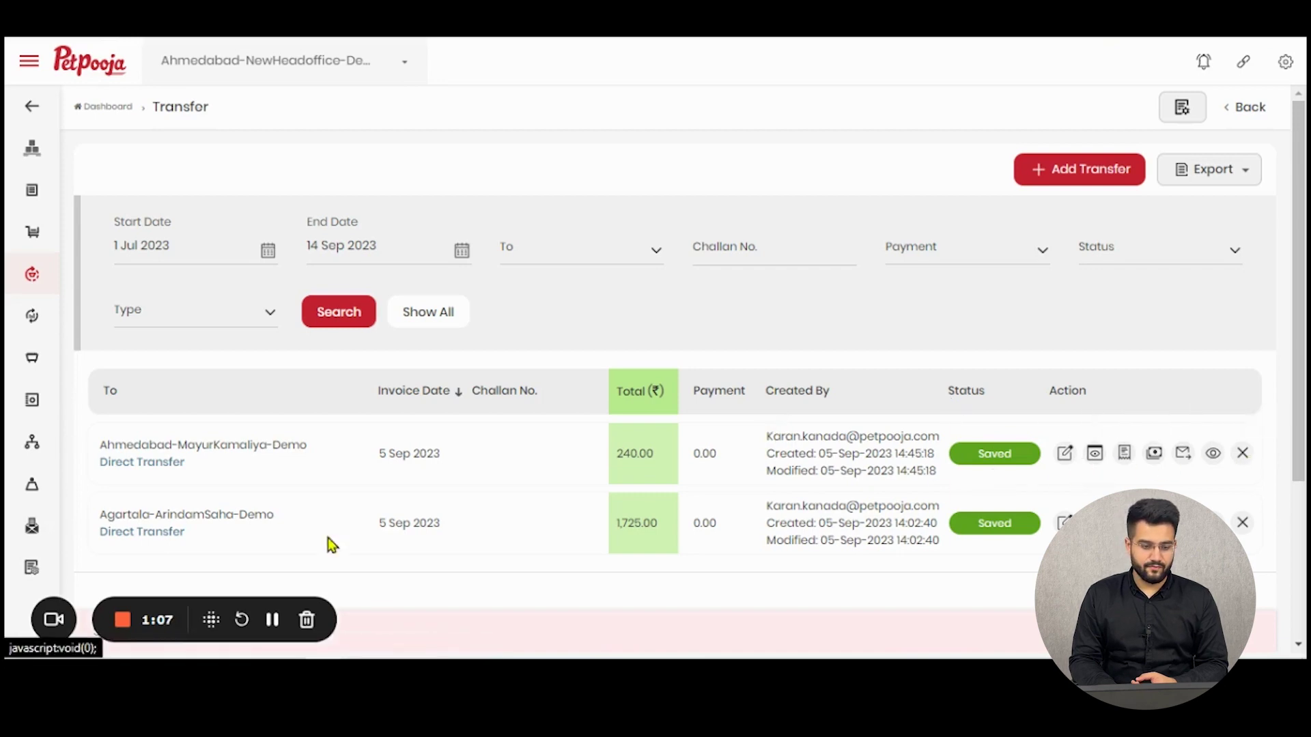
left_click_drag(100, 464, 200, 475)
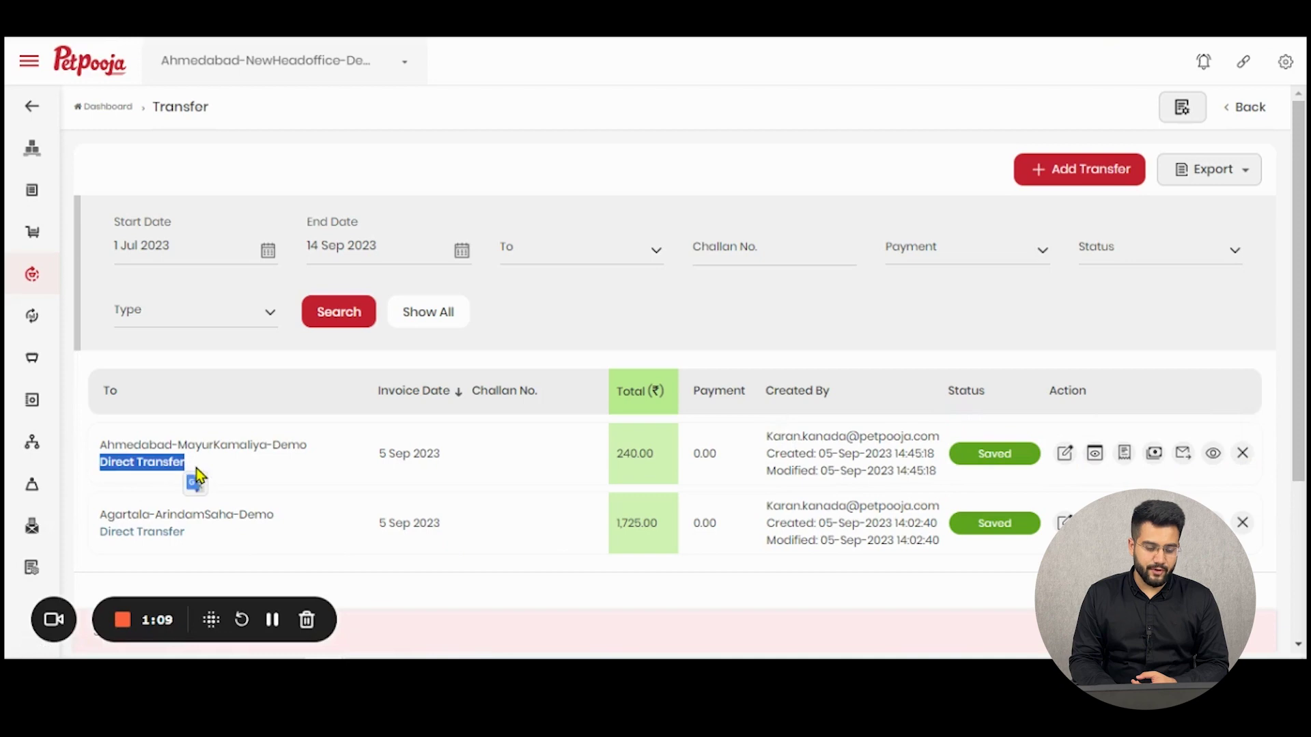
left_click(244, 481)
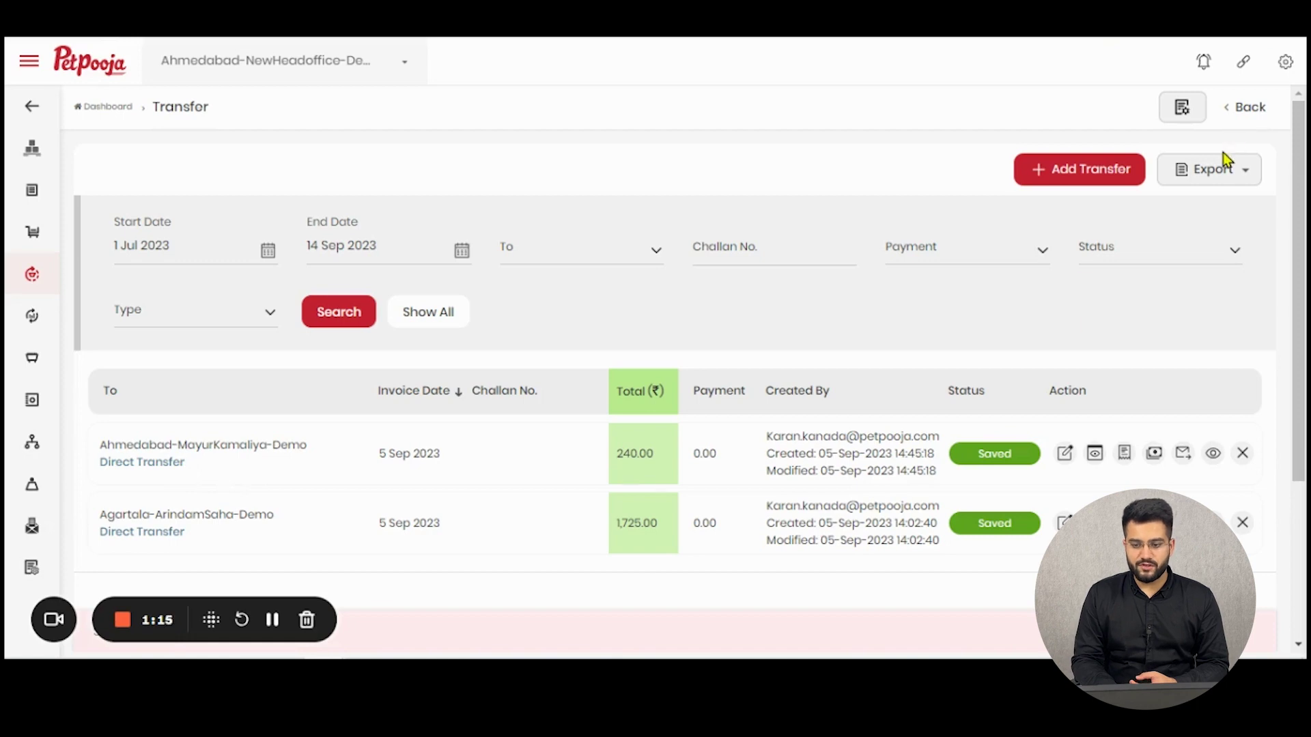
left_click(1213, 167)
left_click(1207, 239)
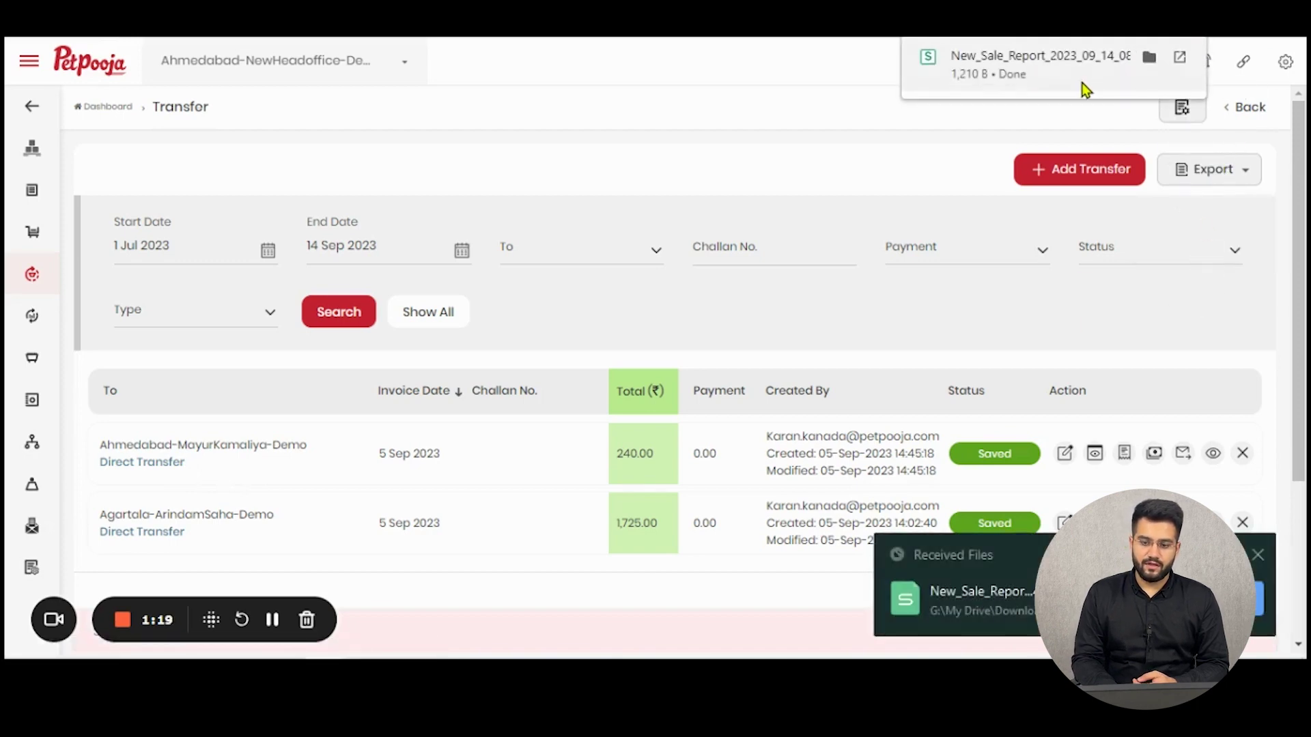
- Open the downloaded New_Sale_Report spreadsheet, check both transfer rows, and close it
left_click(1083, 88)
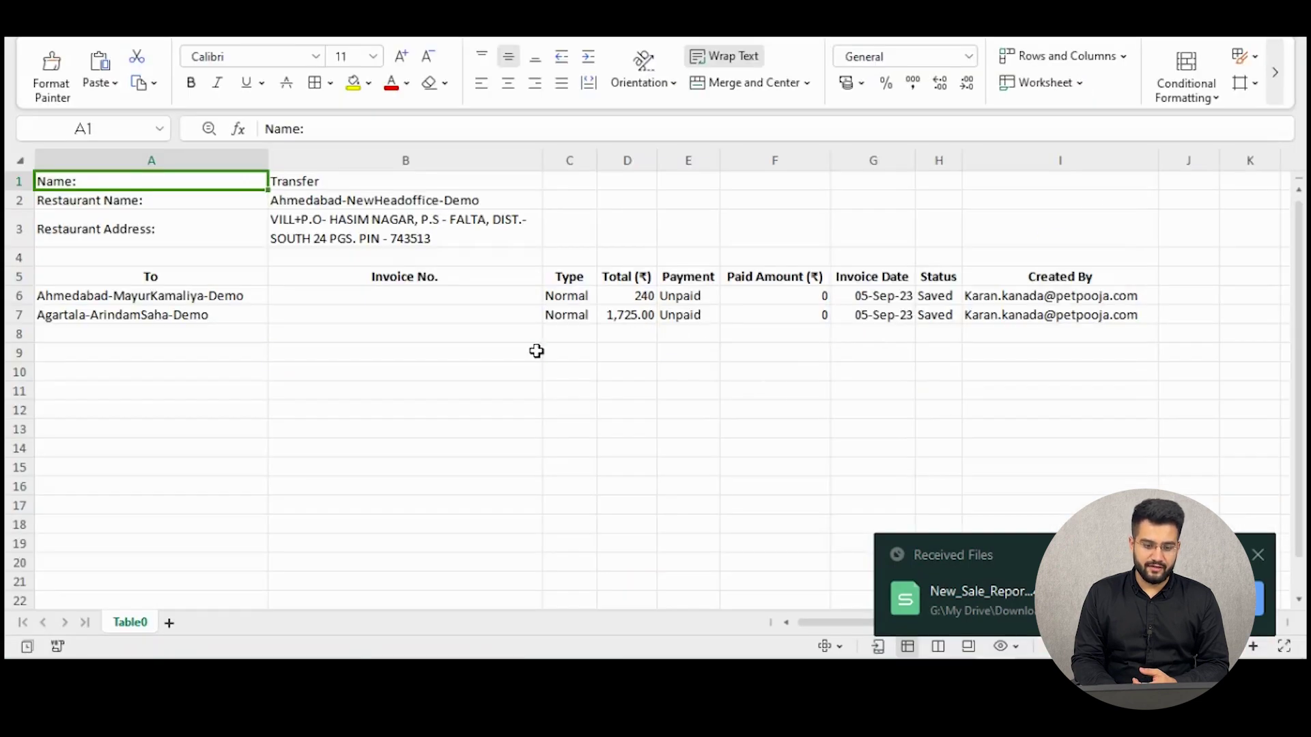
left_click(535, 351)
left_click(506, 292)
left_click(710, 410)
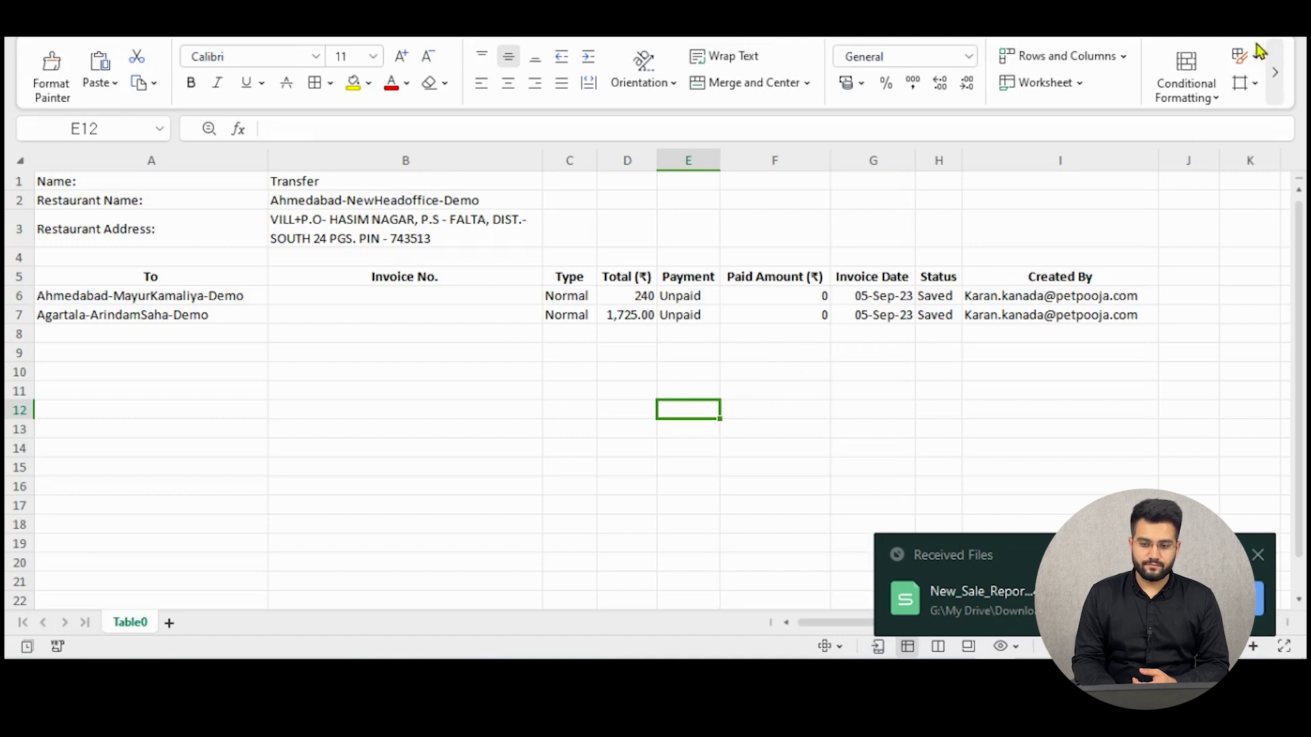
key("alt+F4")
- Start a new transfer, loading the Add Transfer form with its Purchase Order panel
scroll(766, 338, "down", 2)
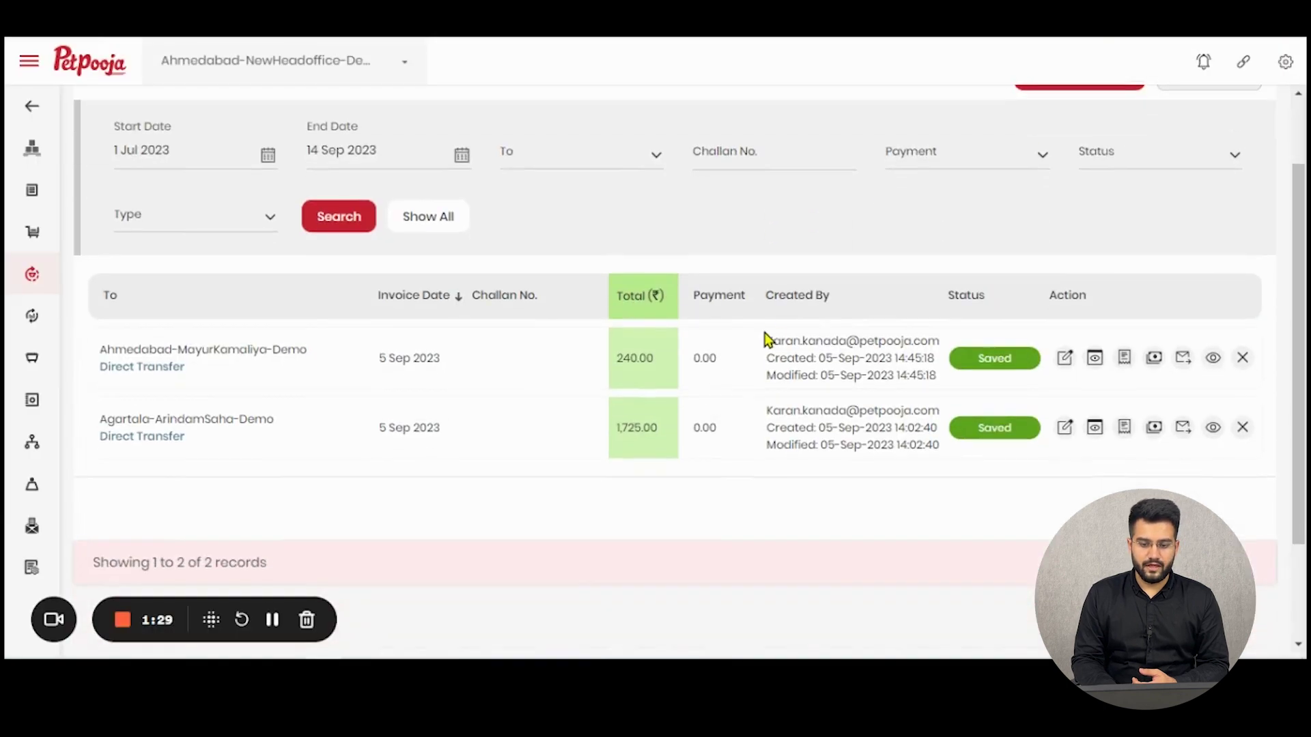
scroll(784, 325, "up", 2)
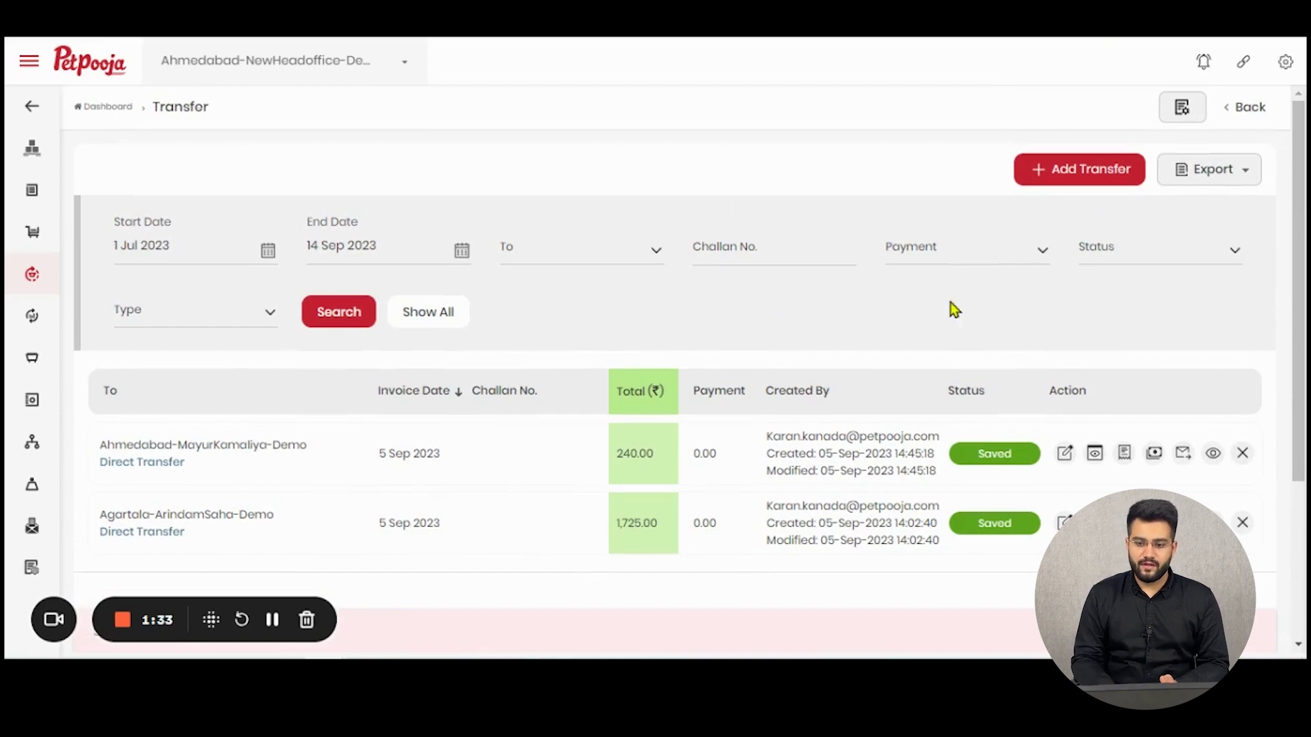
left_click(1061, 169)
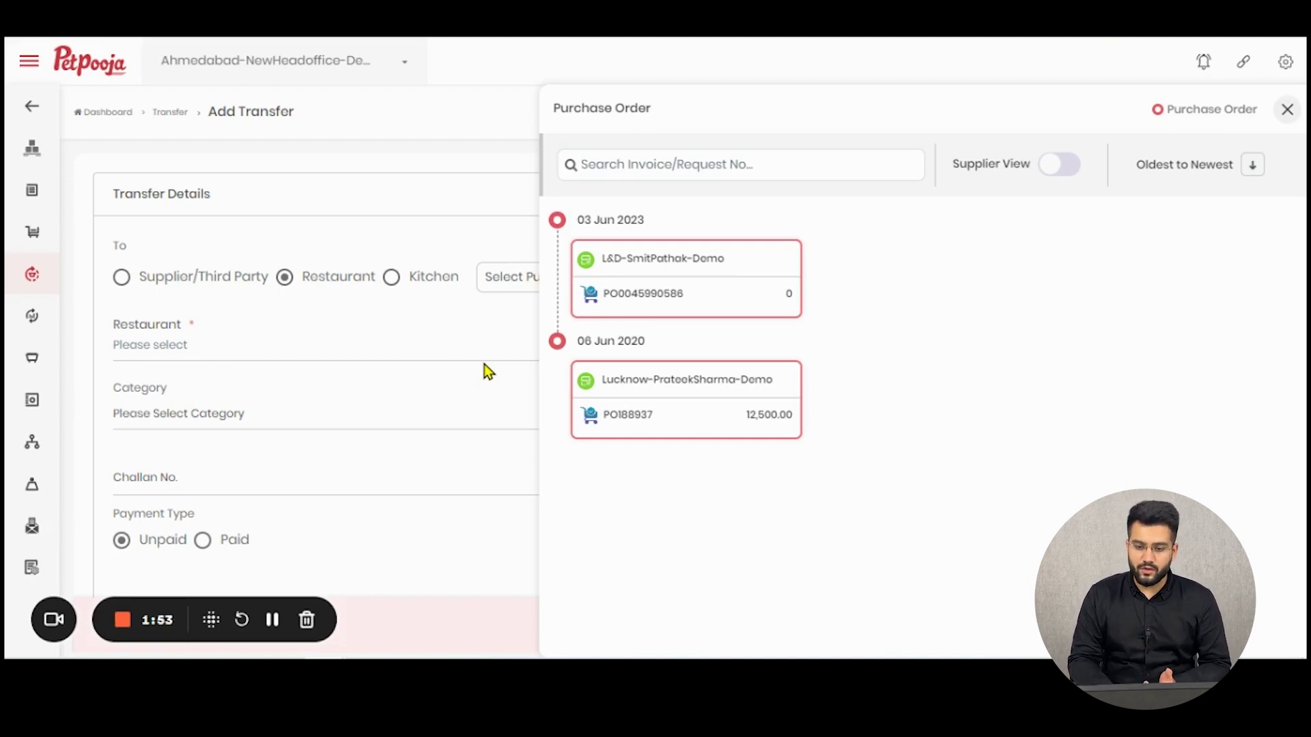
- Close the Purchase Order panel and review the Add Transfer form (Restaurant, 14 Sep 2023, Unpaid)
left_click(1286, 114)
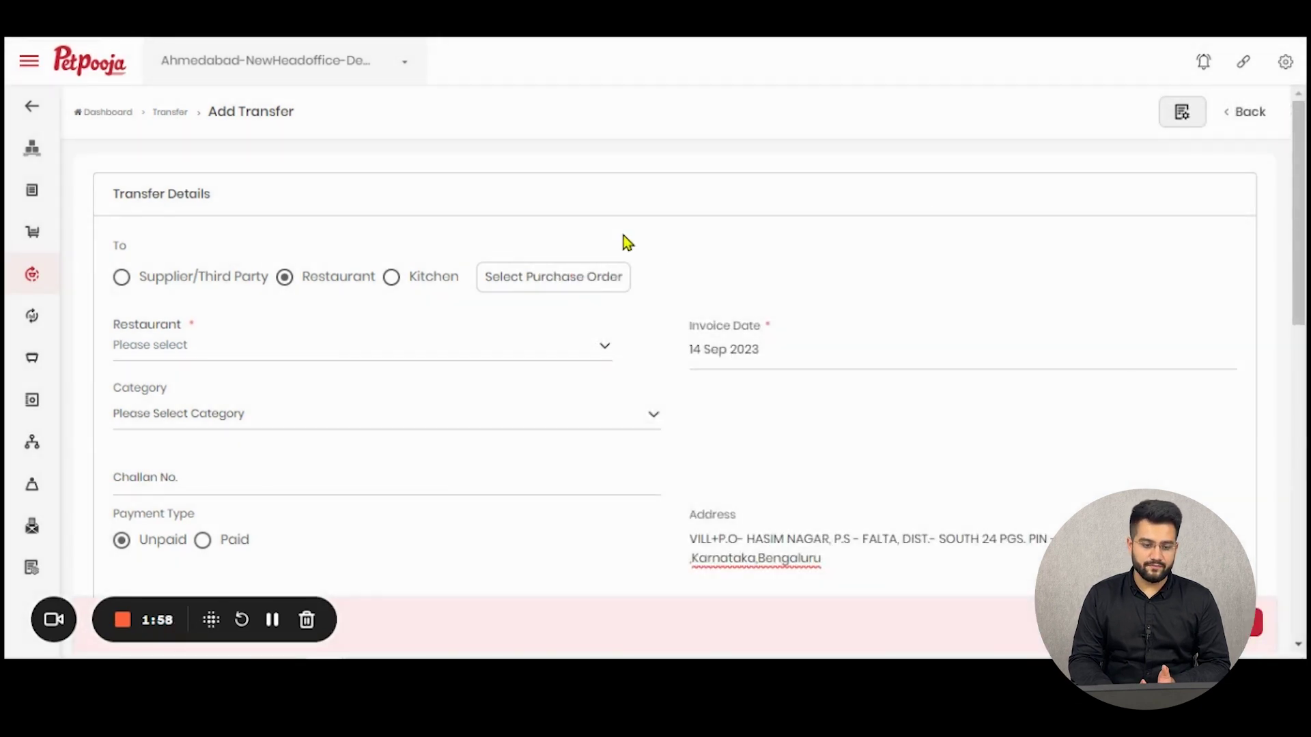
scroll(634, 284, "down", 3)
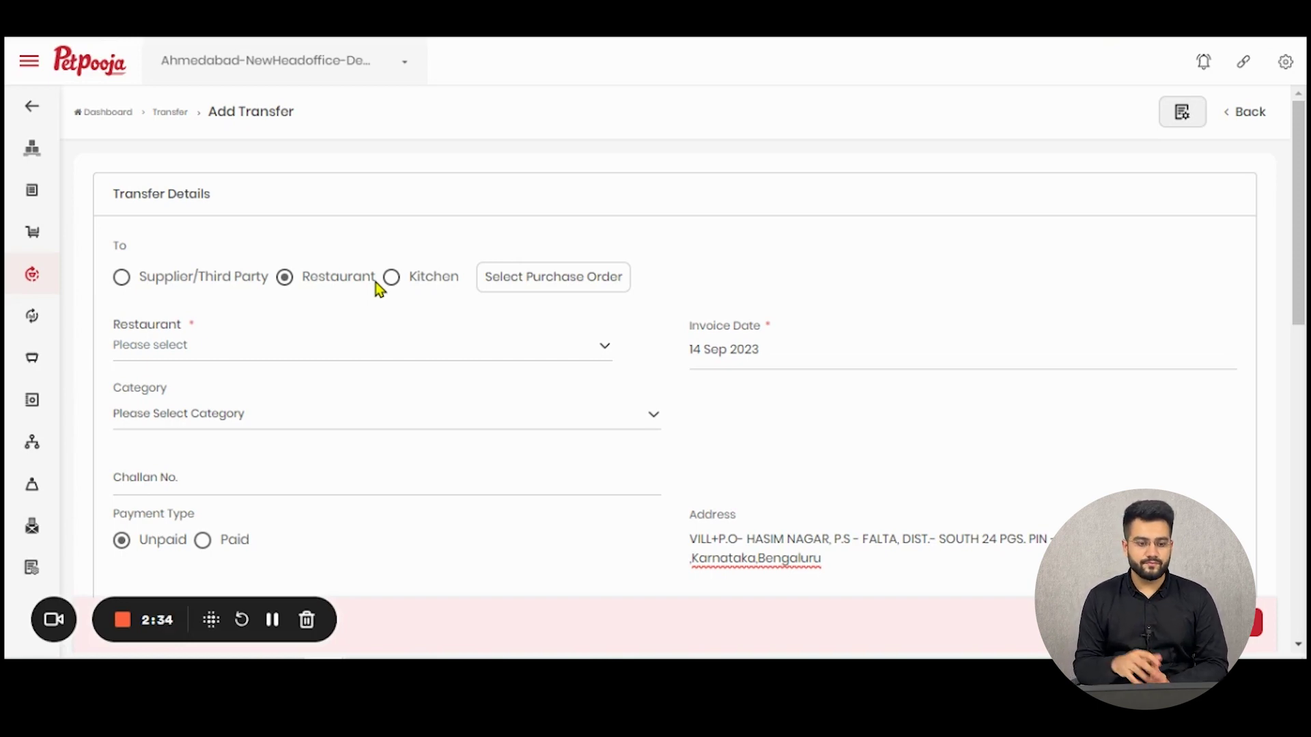
- Choose the destination restaurant, filling in its address on the transfer
left_click(365, 355)
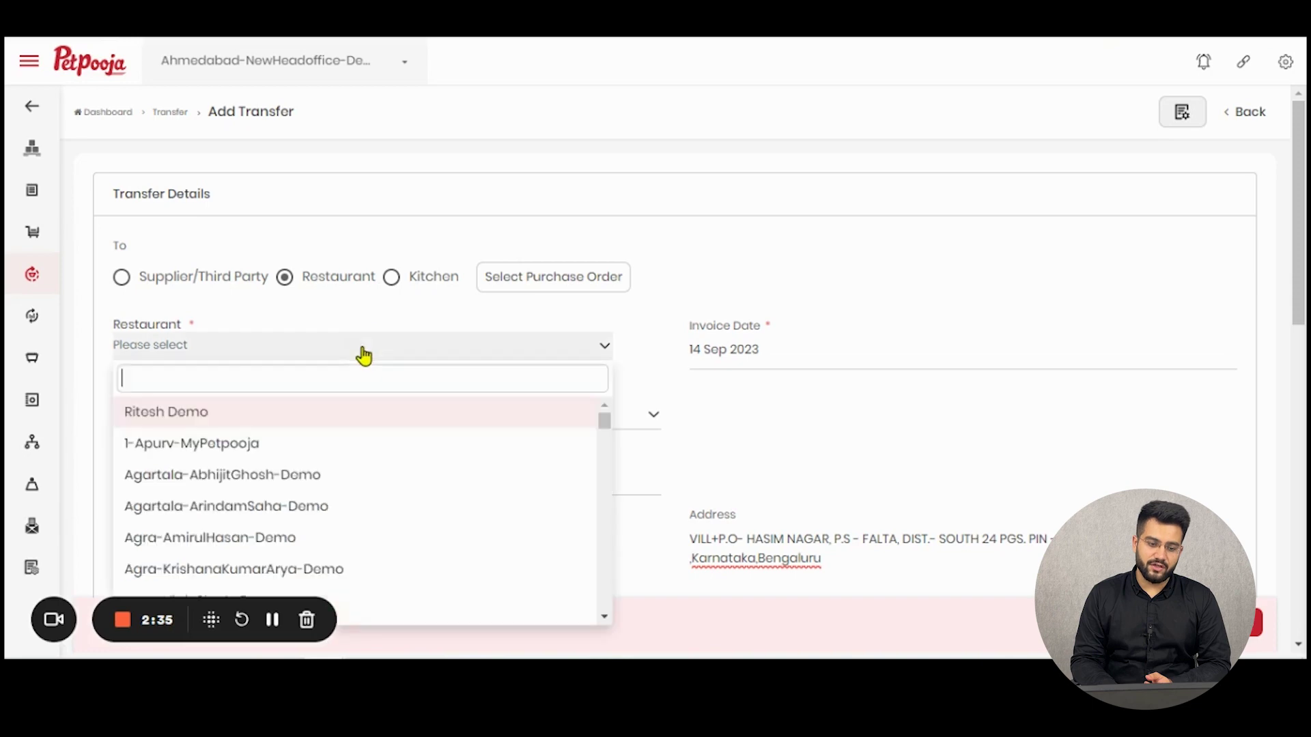
scroll(310, 460, "down", 3)
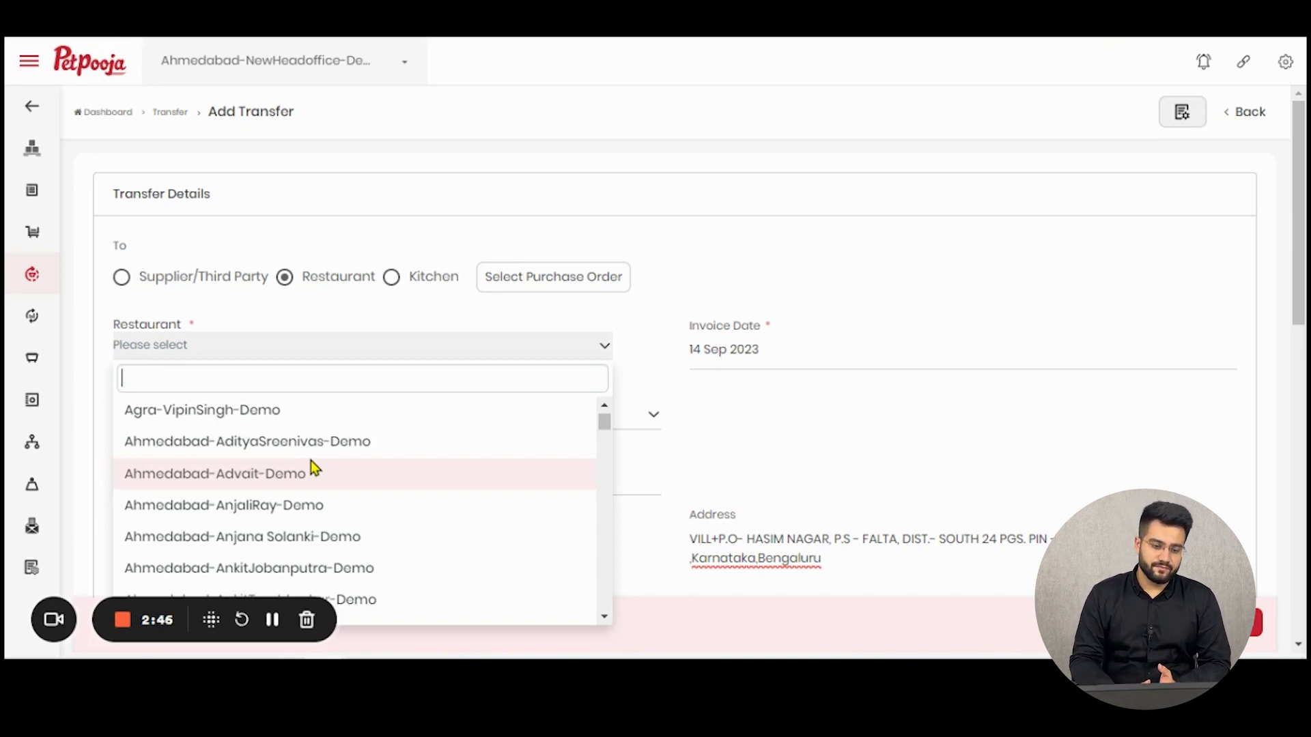
scroll(310, 460, "down", 2)
left_click(316, 534)
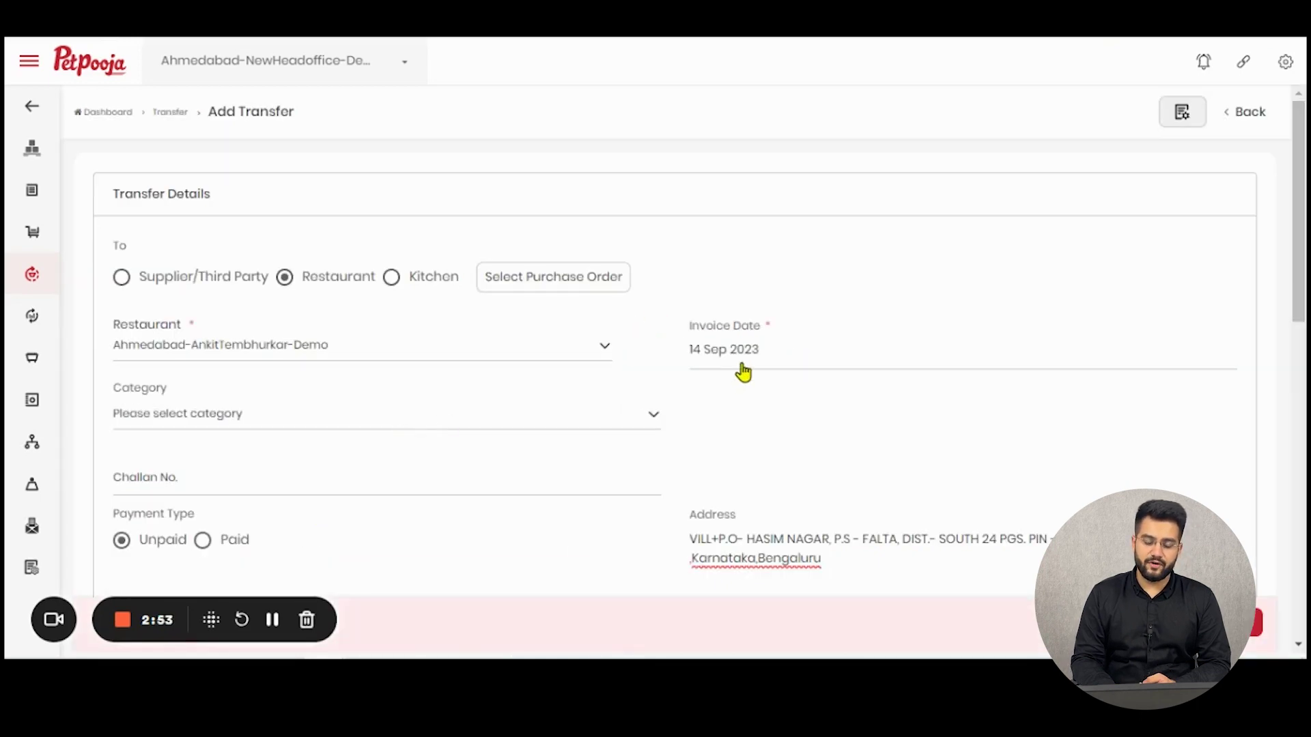
scroll(743, 372, "down", 1)
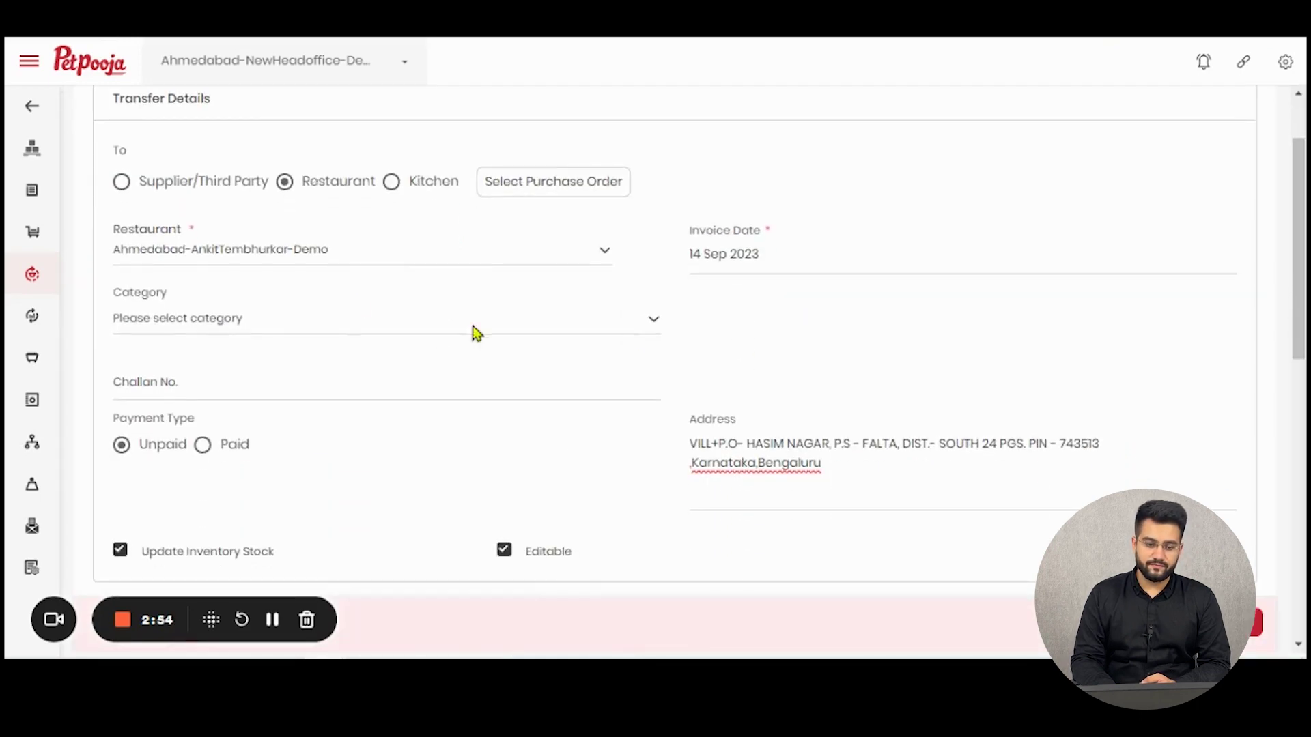
- Look through the raw-material category list and close it without choosing
left_click(361, 332)
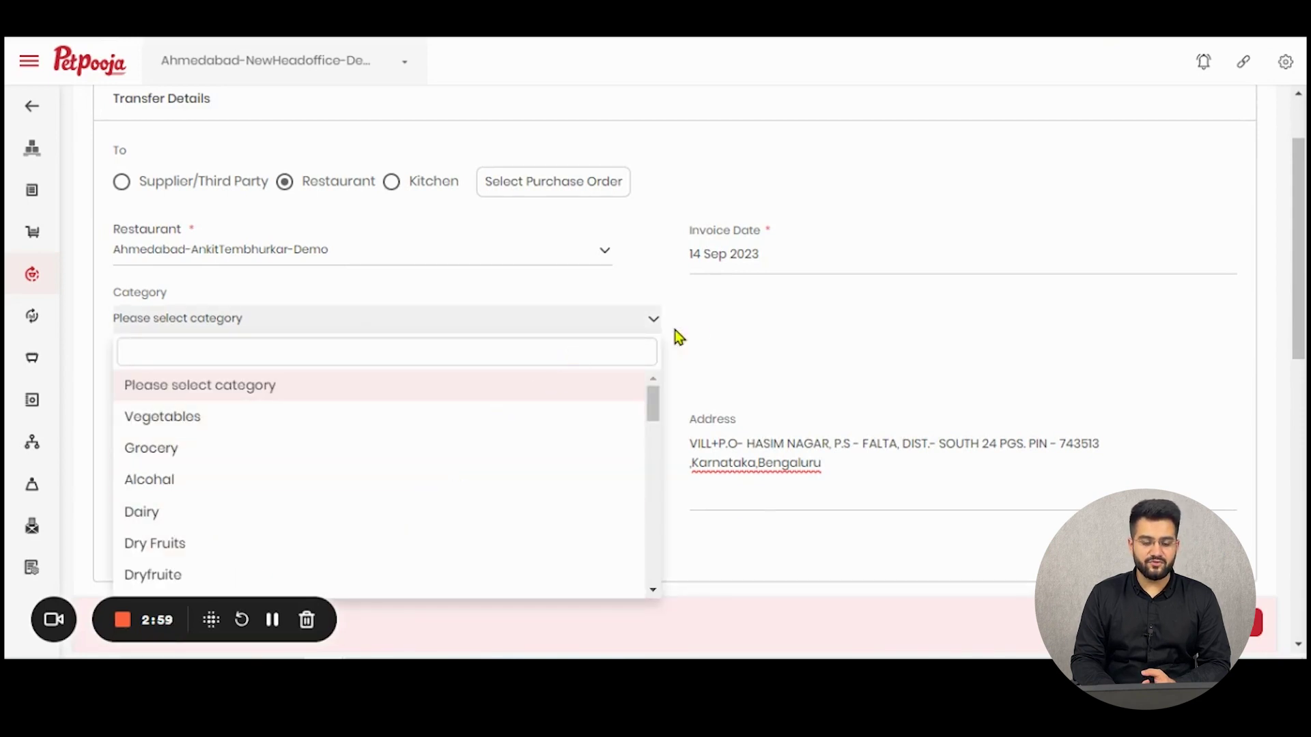
left_click(728, 322)
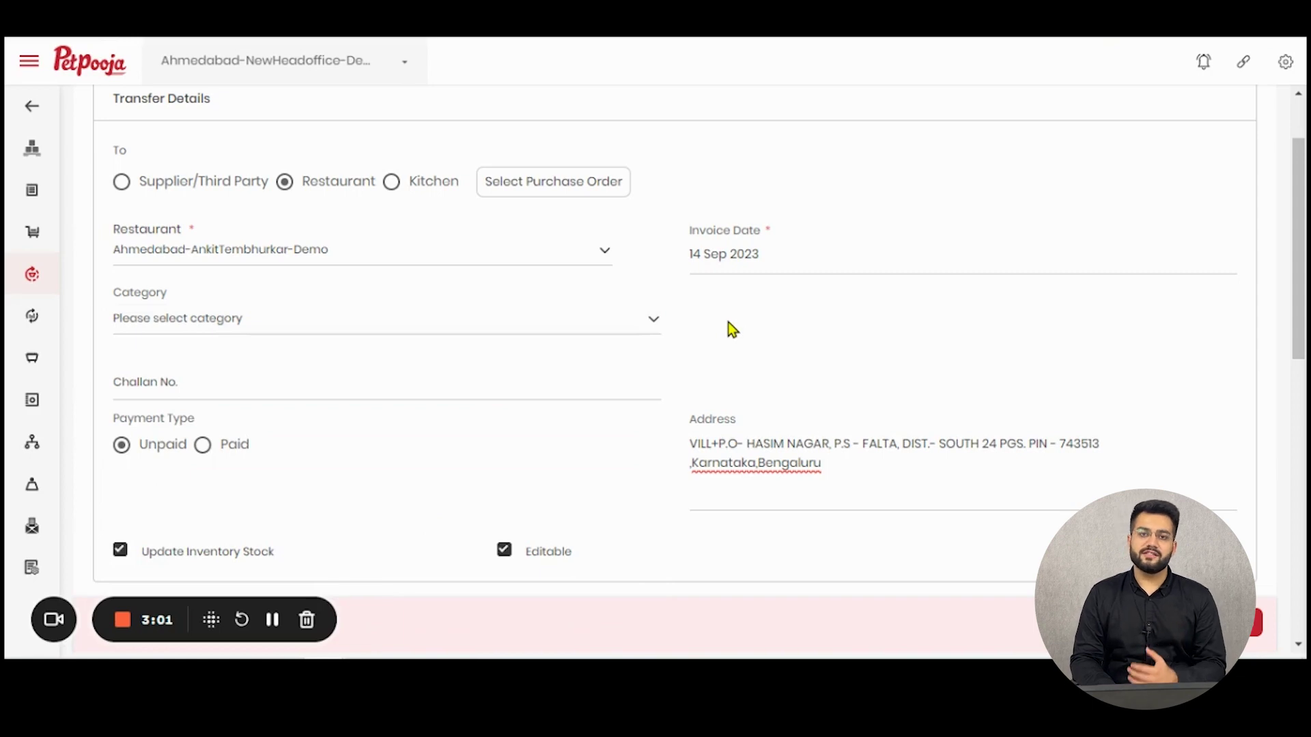
scroll(728, 321, "down", 3)
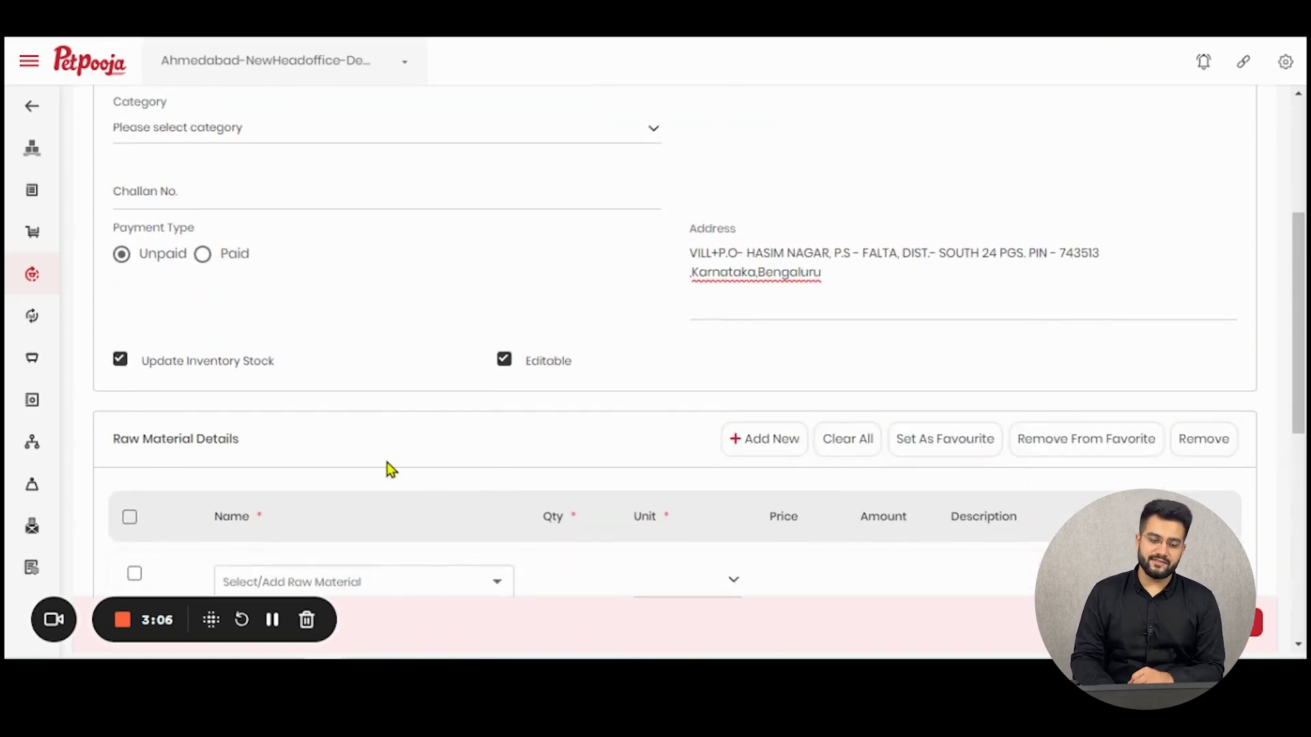
scroll(387, 464, "up", 5)
scroll(503, 459, "down", 3)
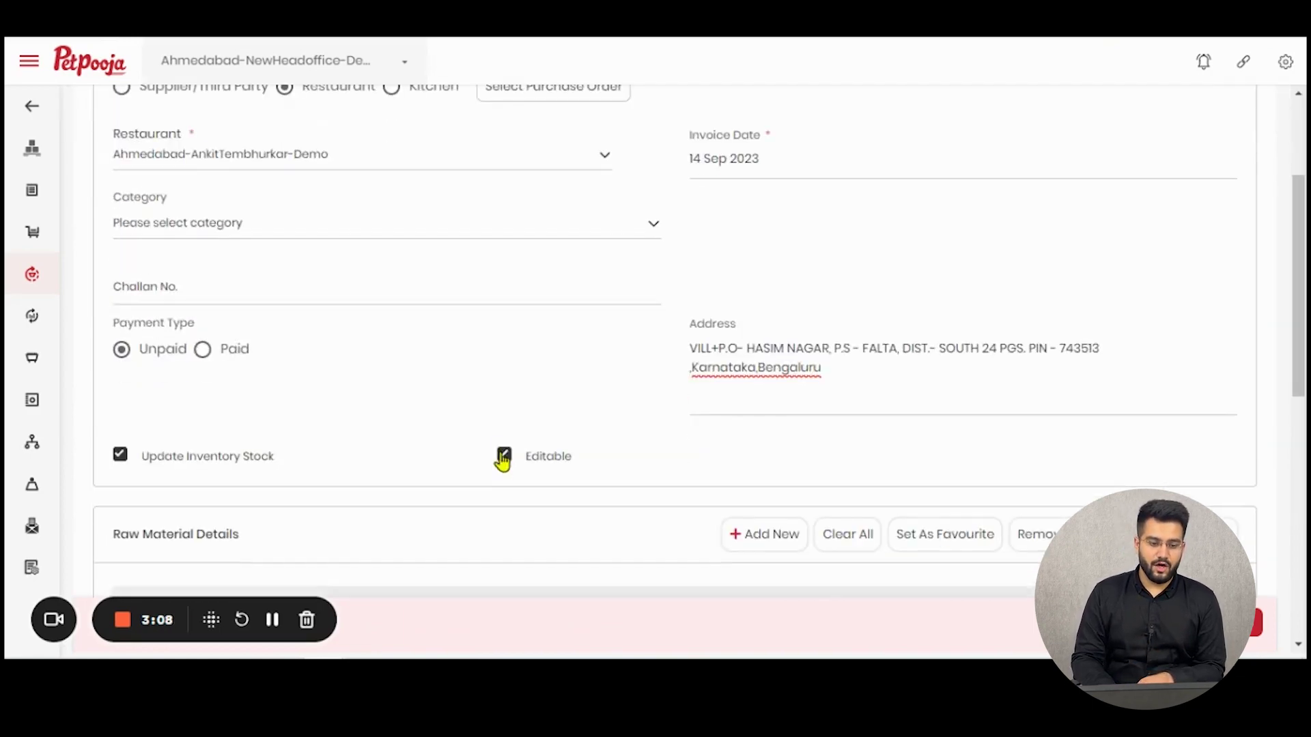
- Select the Challan No. field, toggle payment to Paid and back to Unpaid, and scroll down to Raw Material Details
left_click(393, 302)
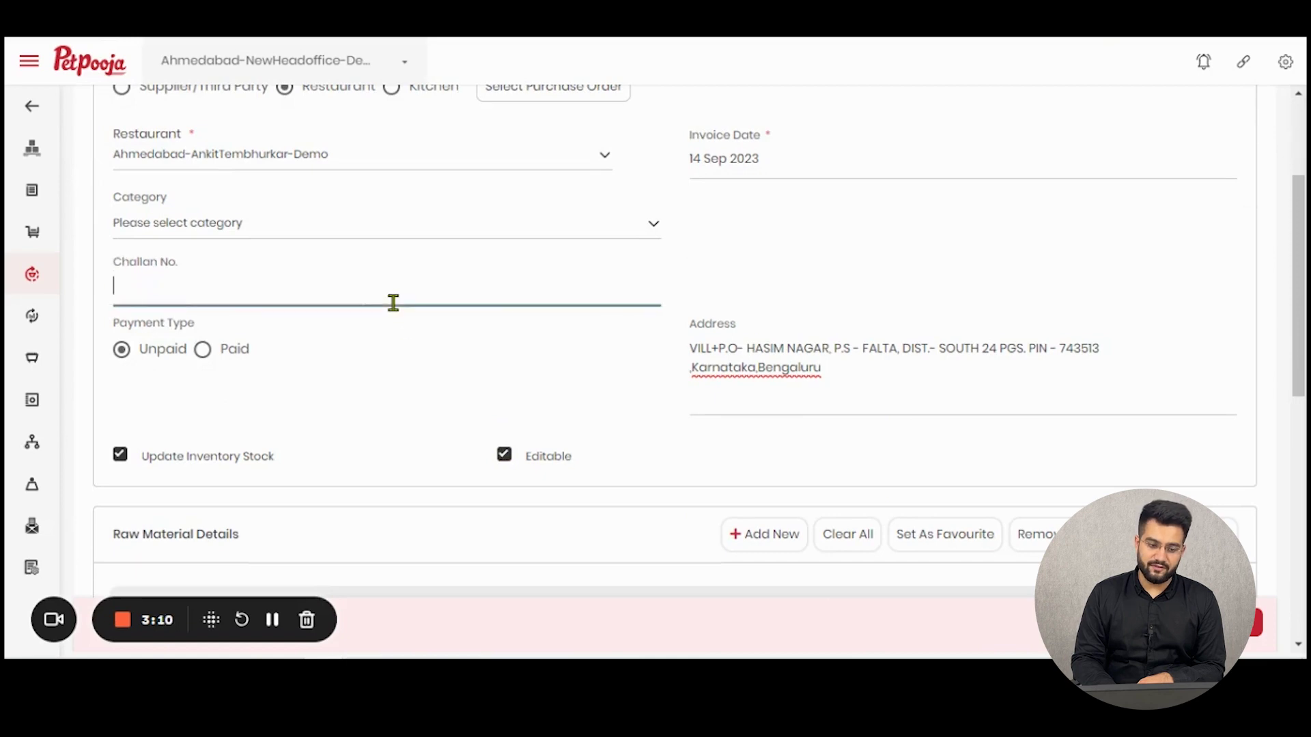
left_click(203, 351)
left_click(153, 354)
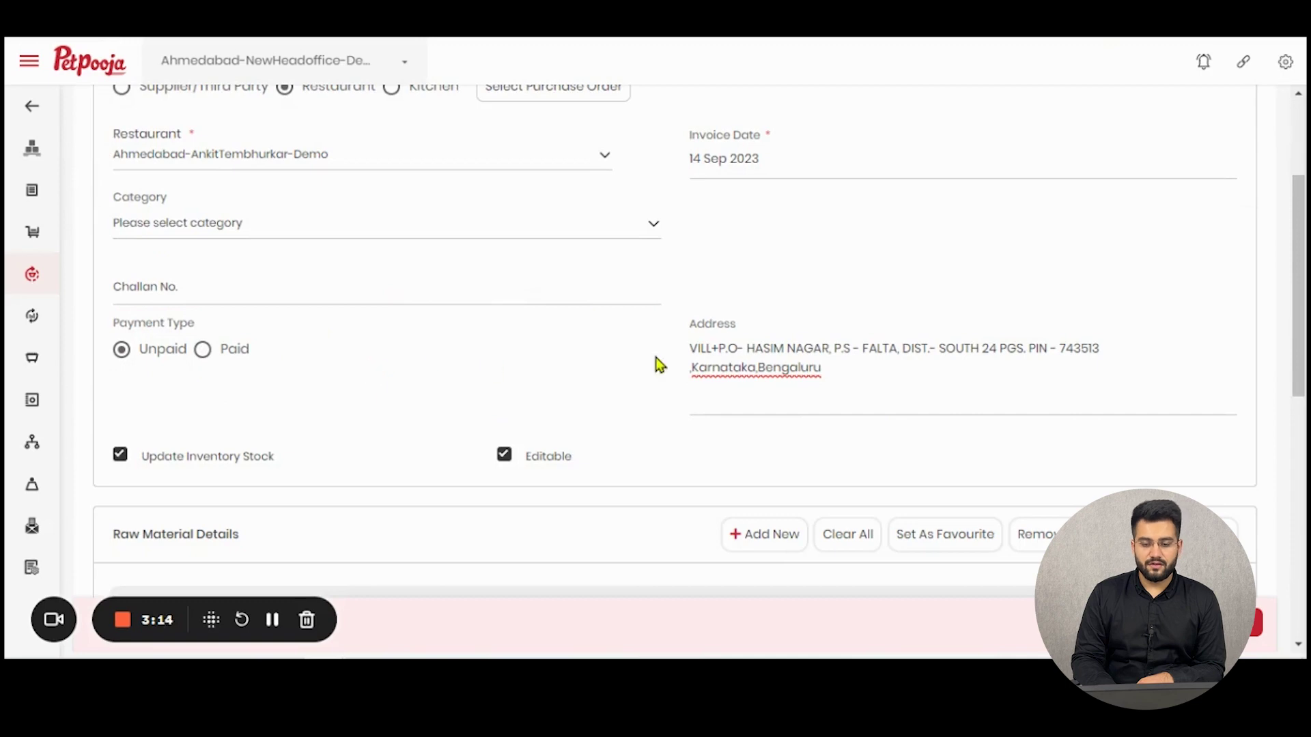
scroll(735, 355, "down", 2)
scroll(190, 362, "down", 2)
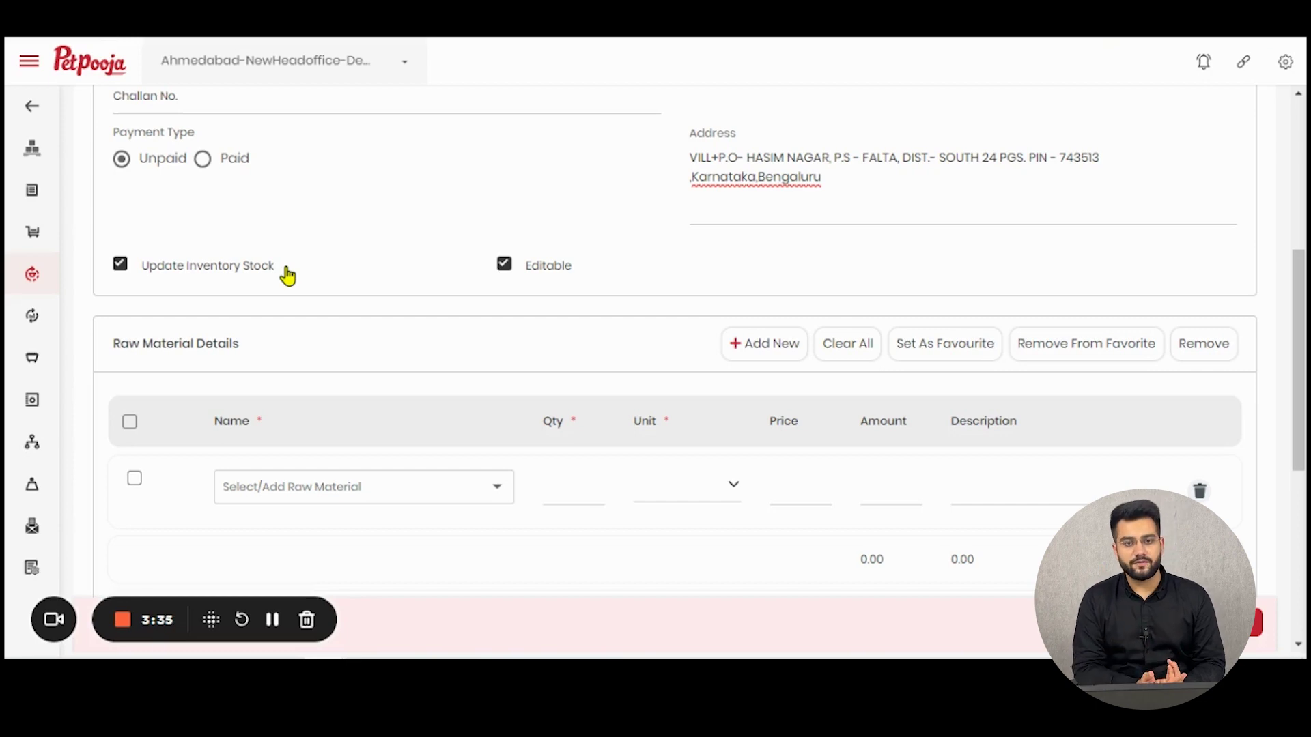
scroll(287, 273, "down", 3)
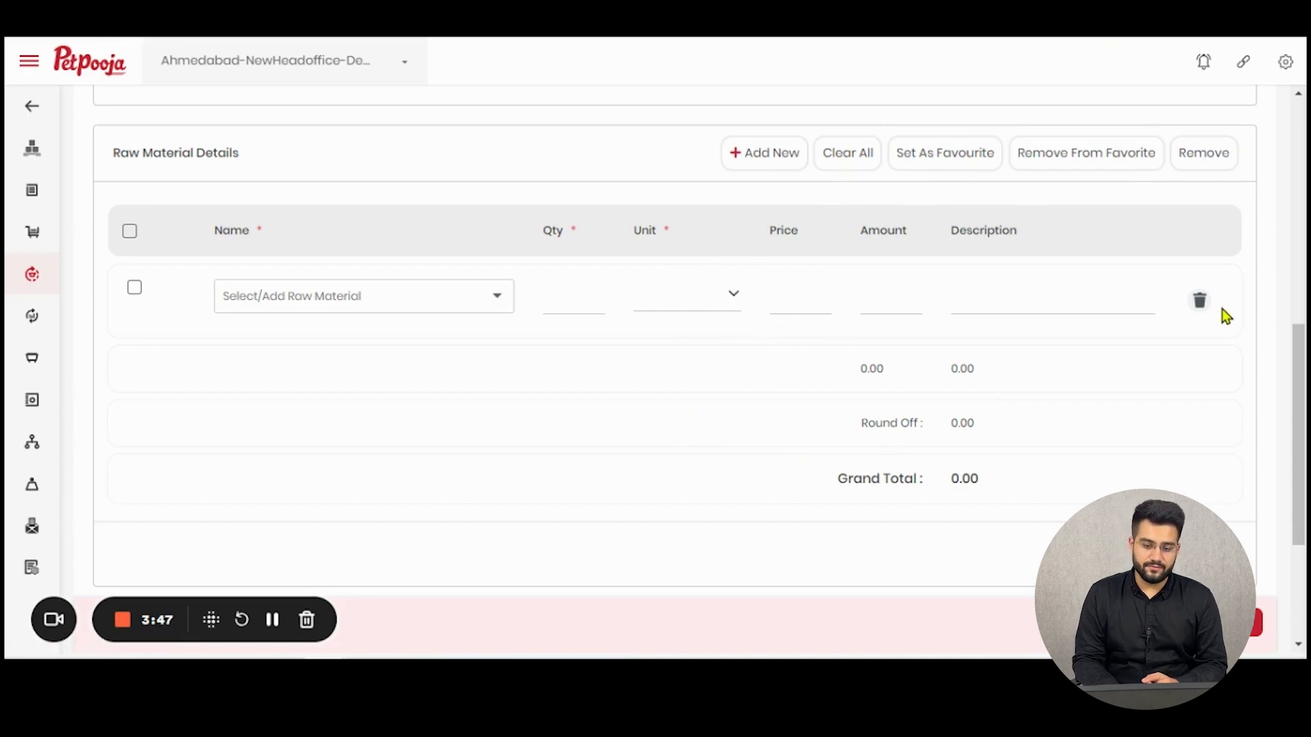
- Add a second raw-material line and select 7 Up and Ad-maida as the items
left_click(1180, 558)
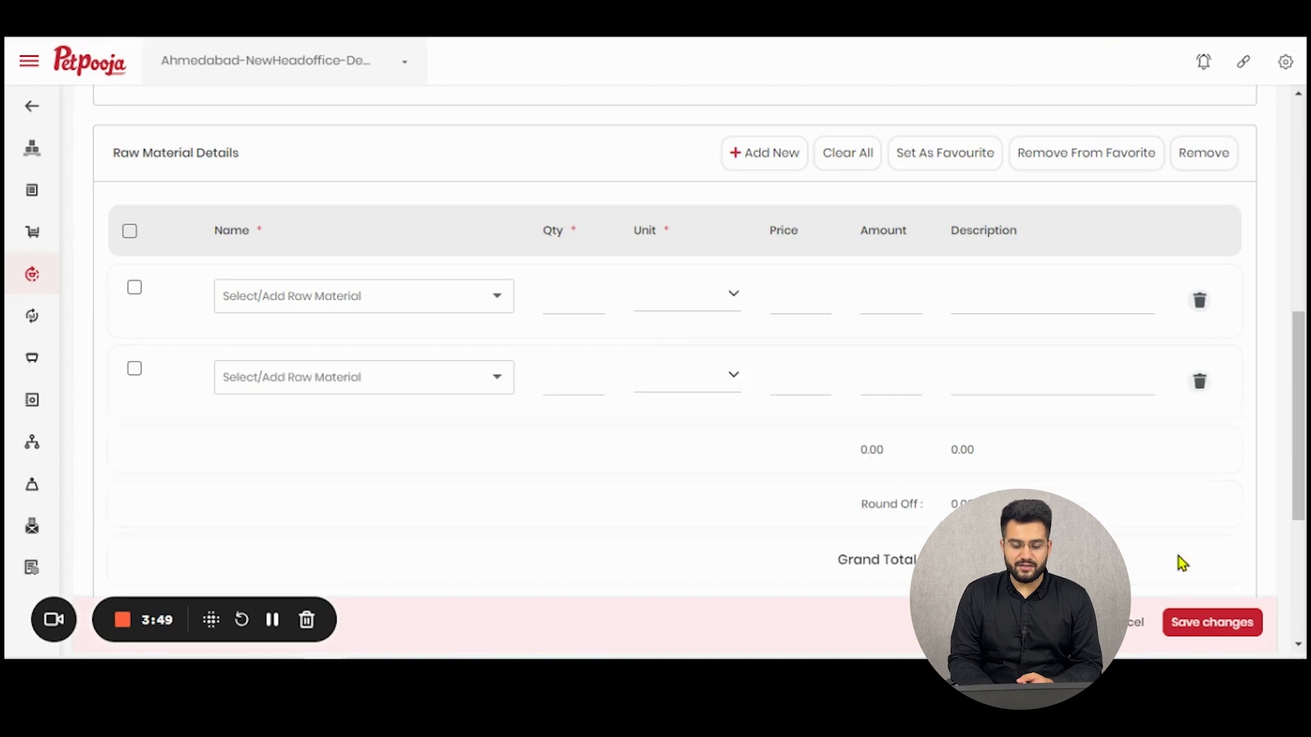
left_click(366, 293)
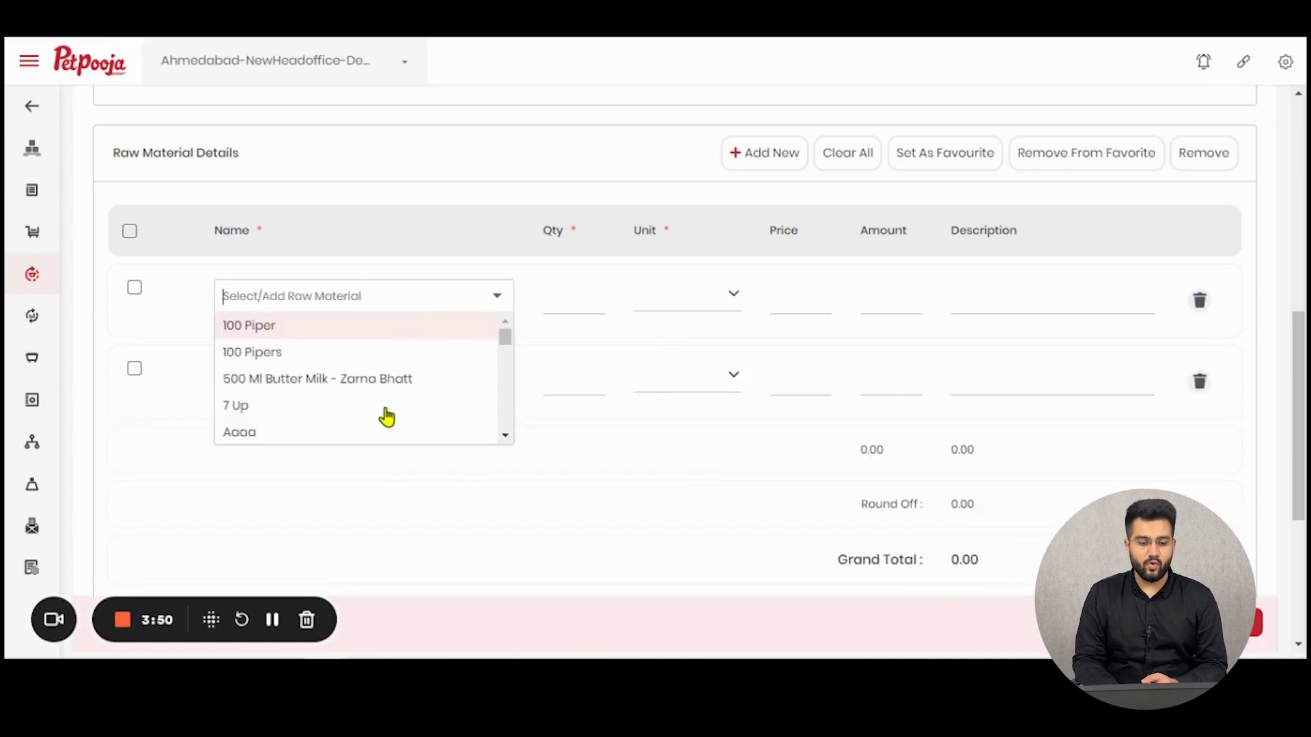
left_click(393, 406)
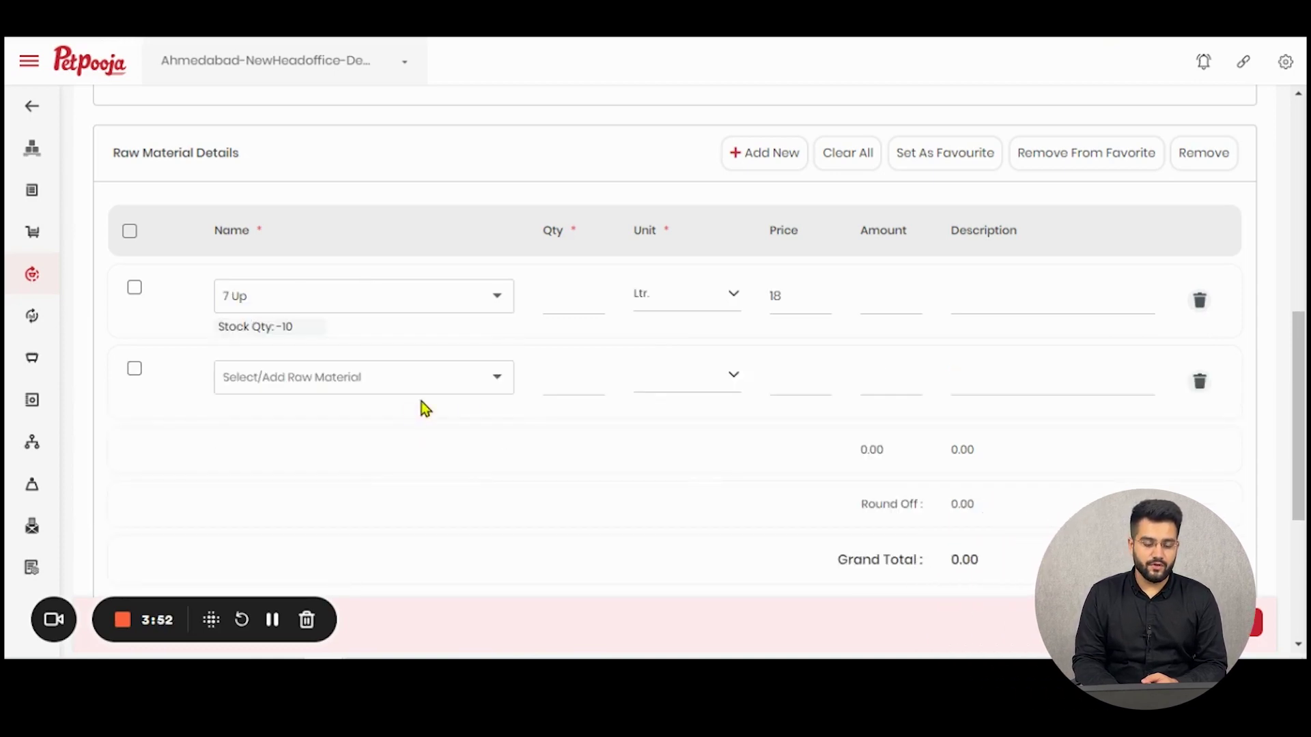
left_click(484, 393)
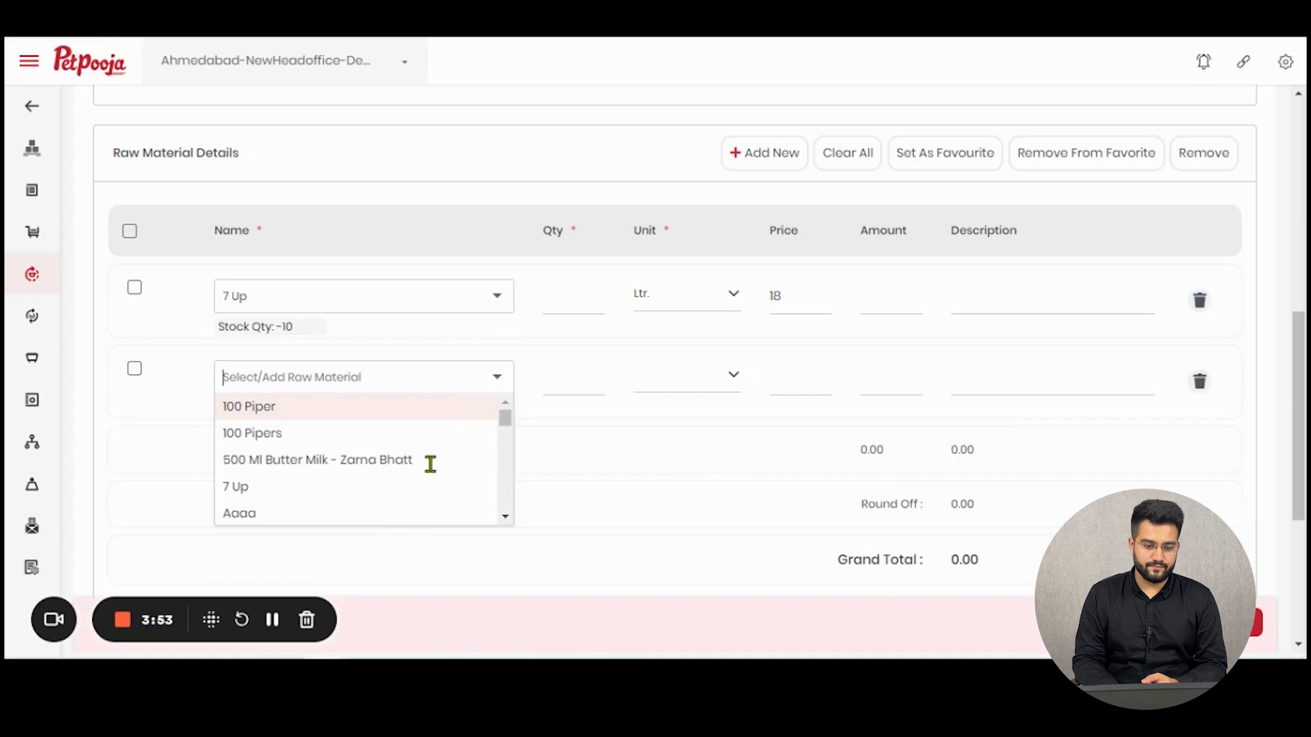
scroll(353, 461, "down", 2)
left_click(352, 448)
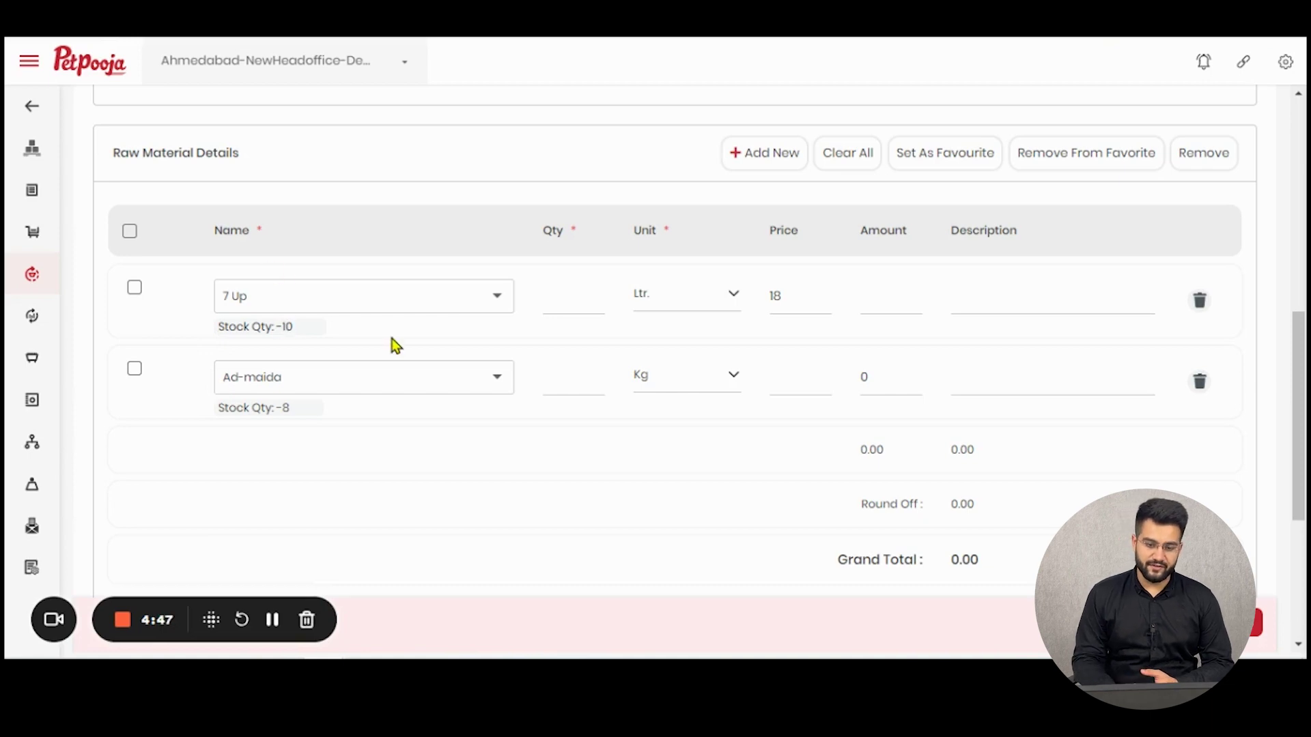
- Enter quantity 12 for both lines and price 12 for Ad-maida, totalling 360.00
left_click(582, 299)
type("12")
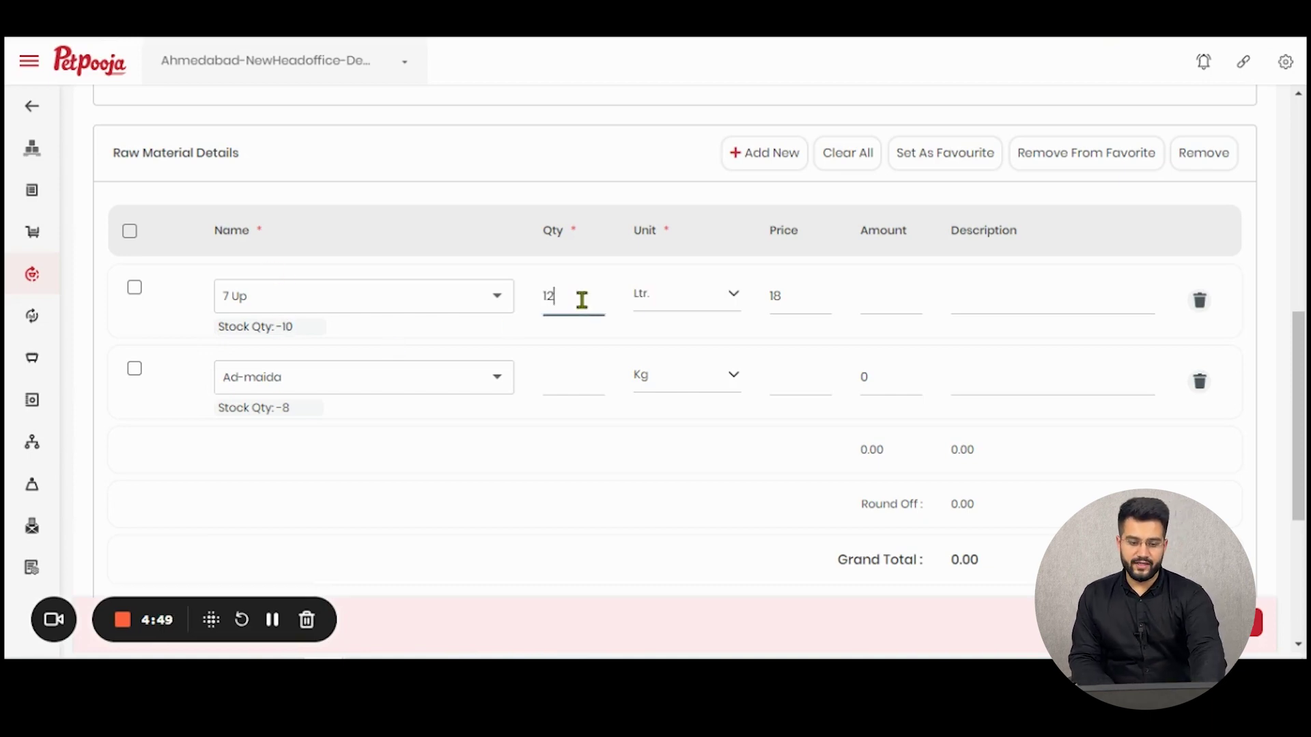
left_click(591, 375)
type("12")
left_click(811, 379)
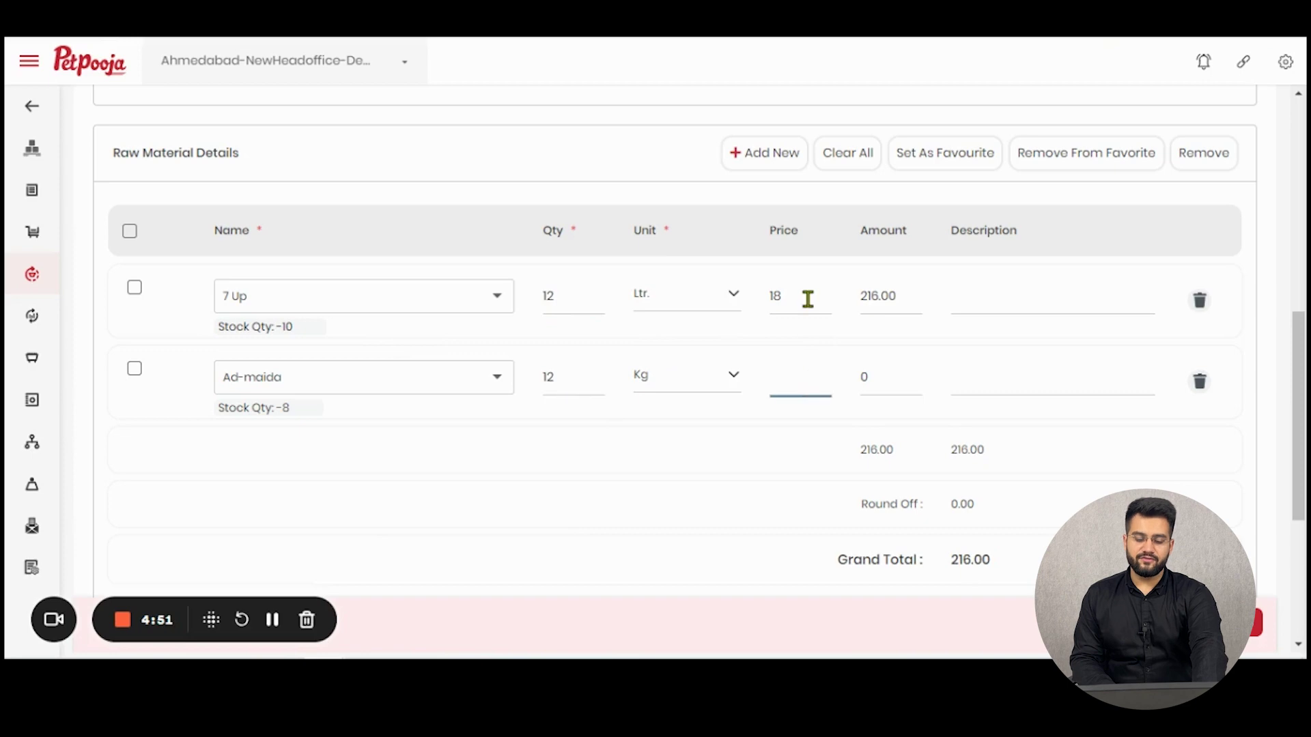
type("12")
left_click(817, 428)
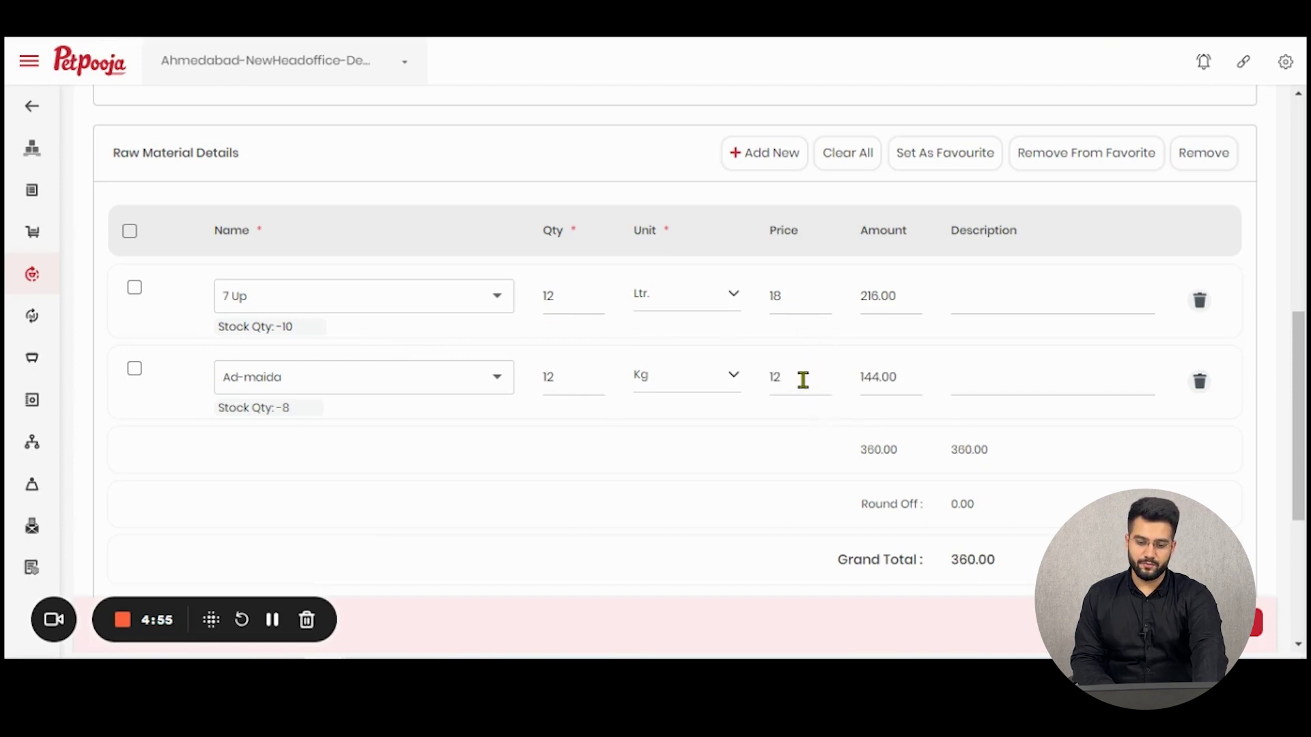
left_click(987, 289)
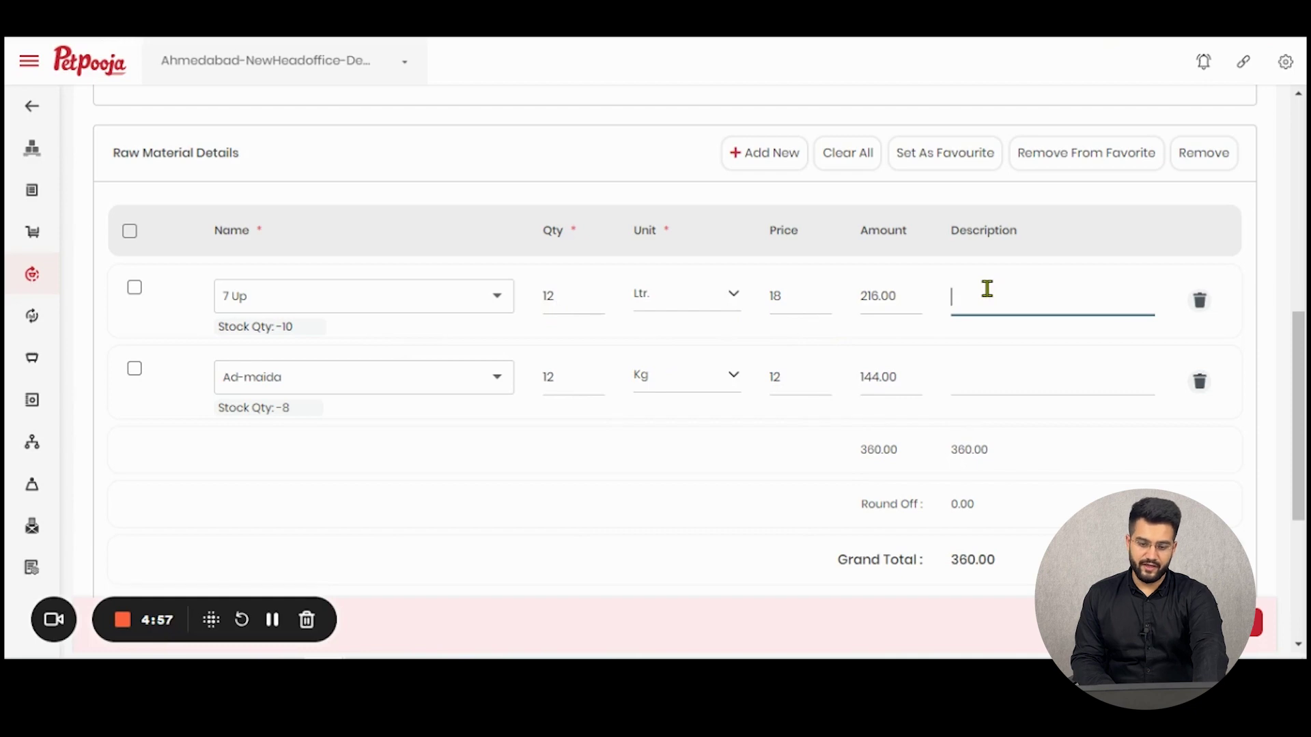
left_click(1016, 380)
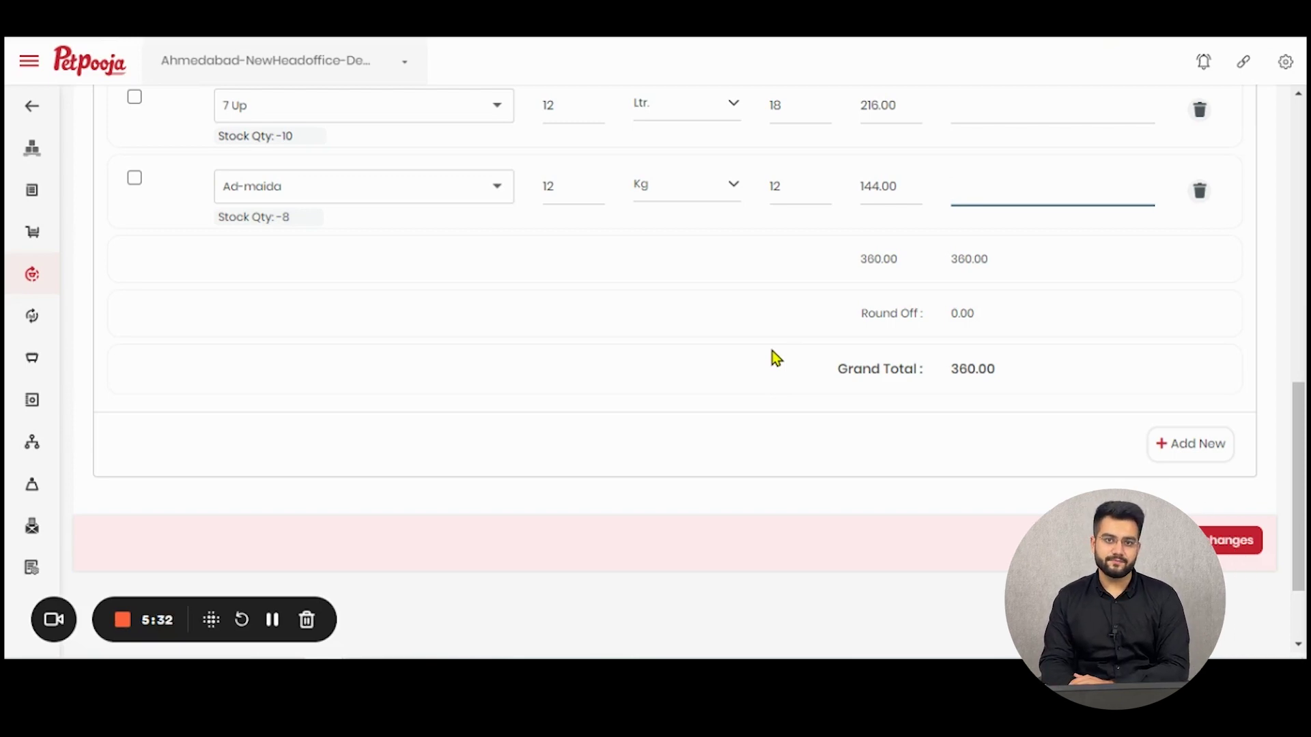
- Save the 360.00 transfer and open its Transfer PDF from the list
left_click(1203, 546)
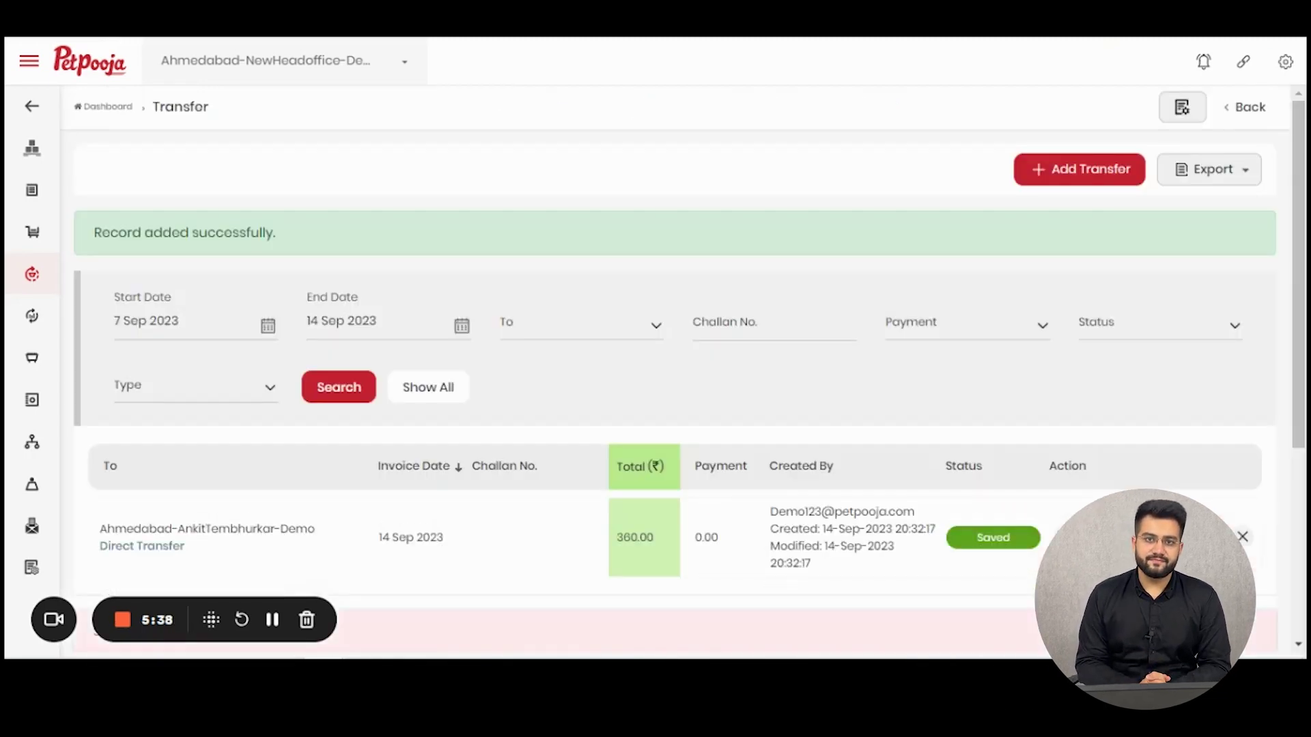
scroll(1160, 437, "down", 3)
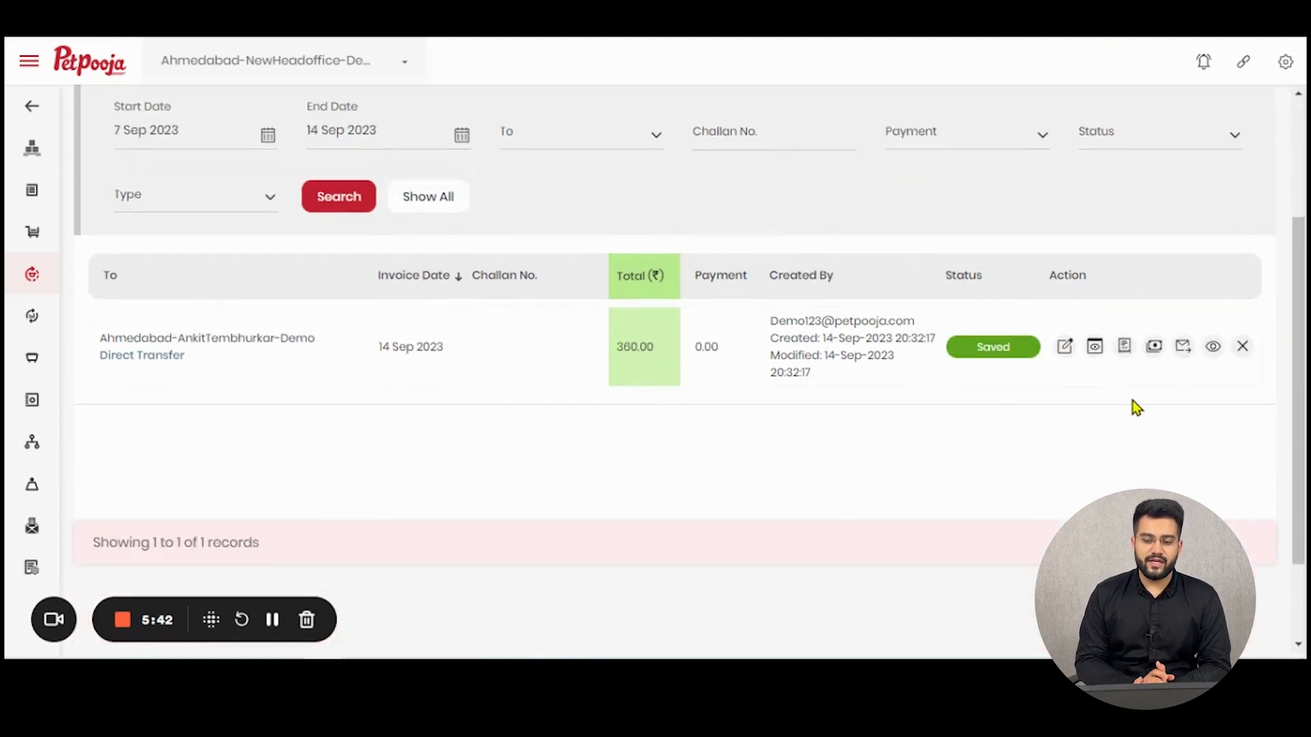
left_click(1095, 349)
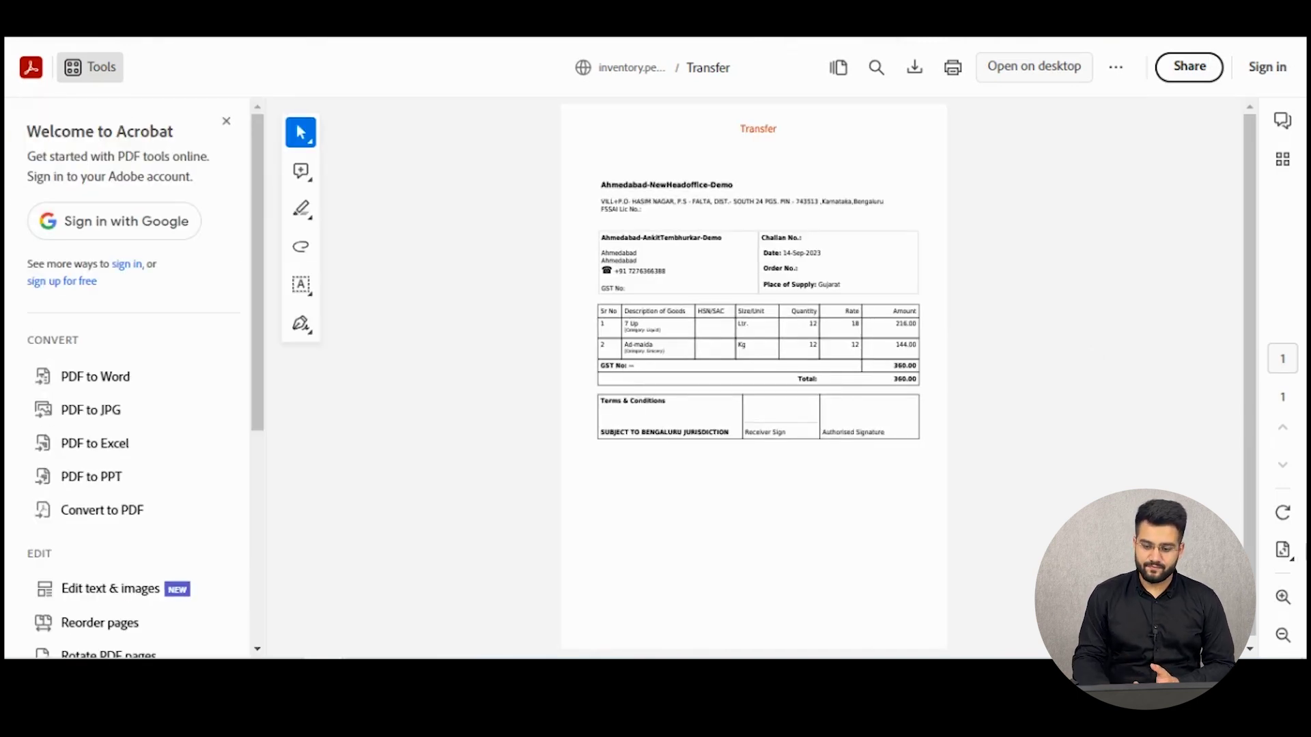
- Zoom into the Transfer PDF listing 7 Up and Ad-maida (360.00), then close it
left_click(1283, 598)
left_click(1284, 598)
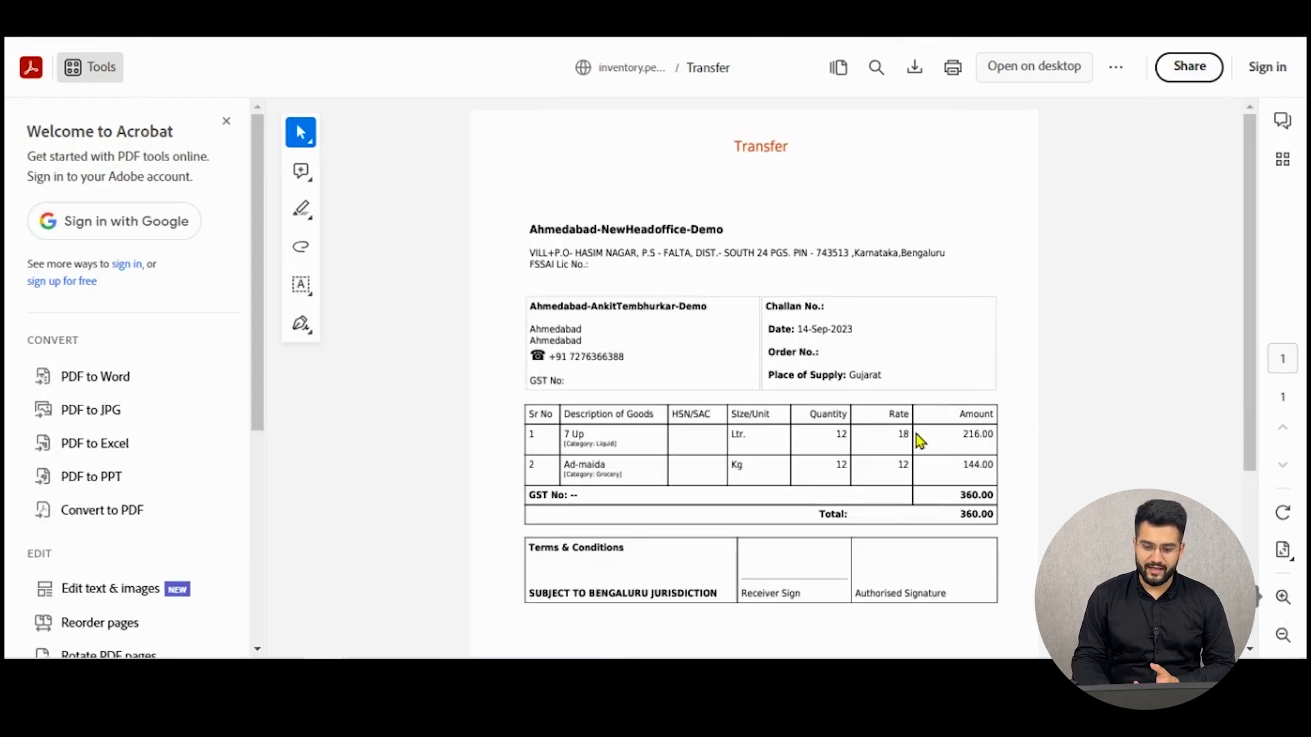
scroll(918, 439, "down", 2)
scroll(918, 439, "up", 2)
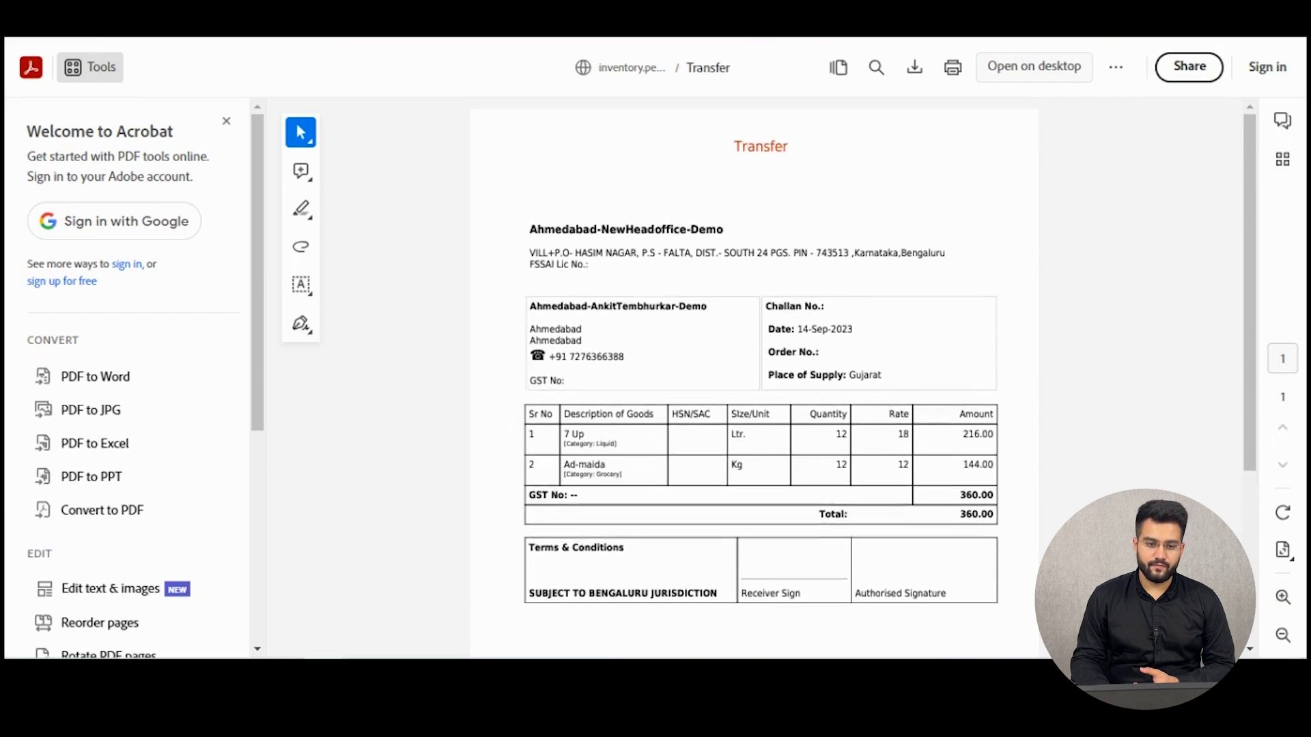
key("ctrl+w")
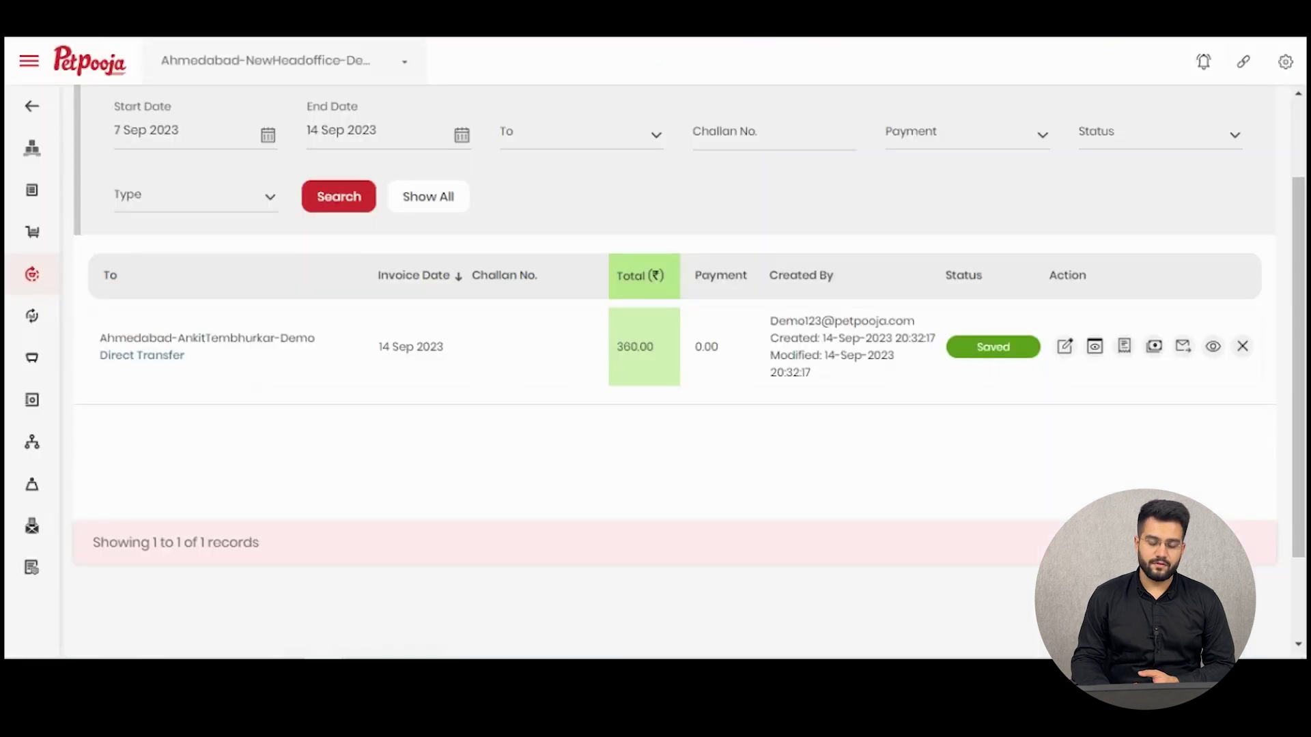
- Review the transfer's Challan showing 12 Ltr. 7 Up and 12 Kg Ad-maida, then close it
left_click(1122, 349)
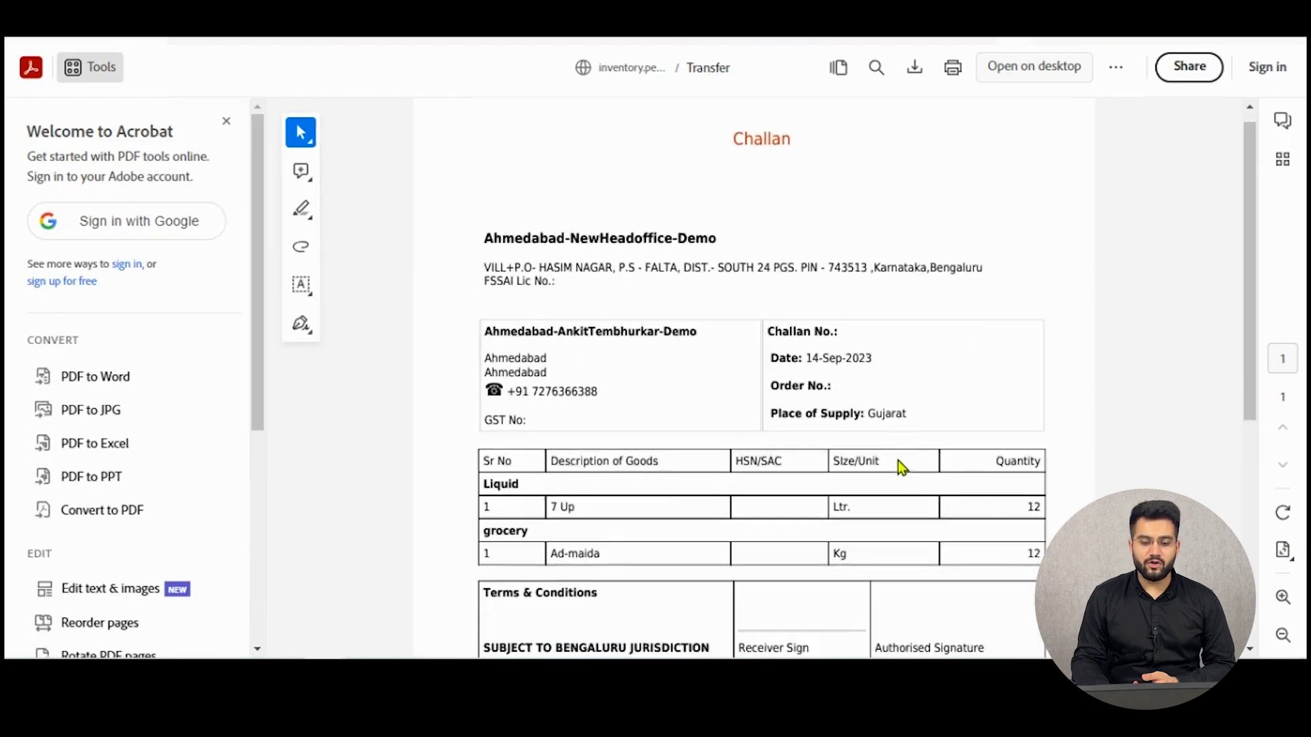
scroll(901, 467, "down", 3)
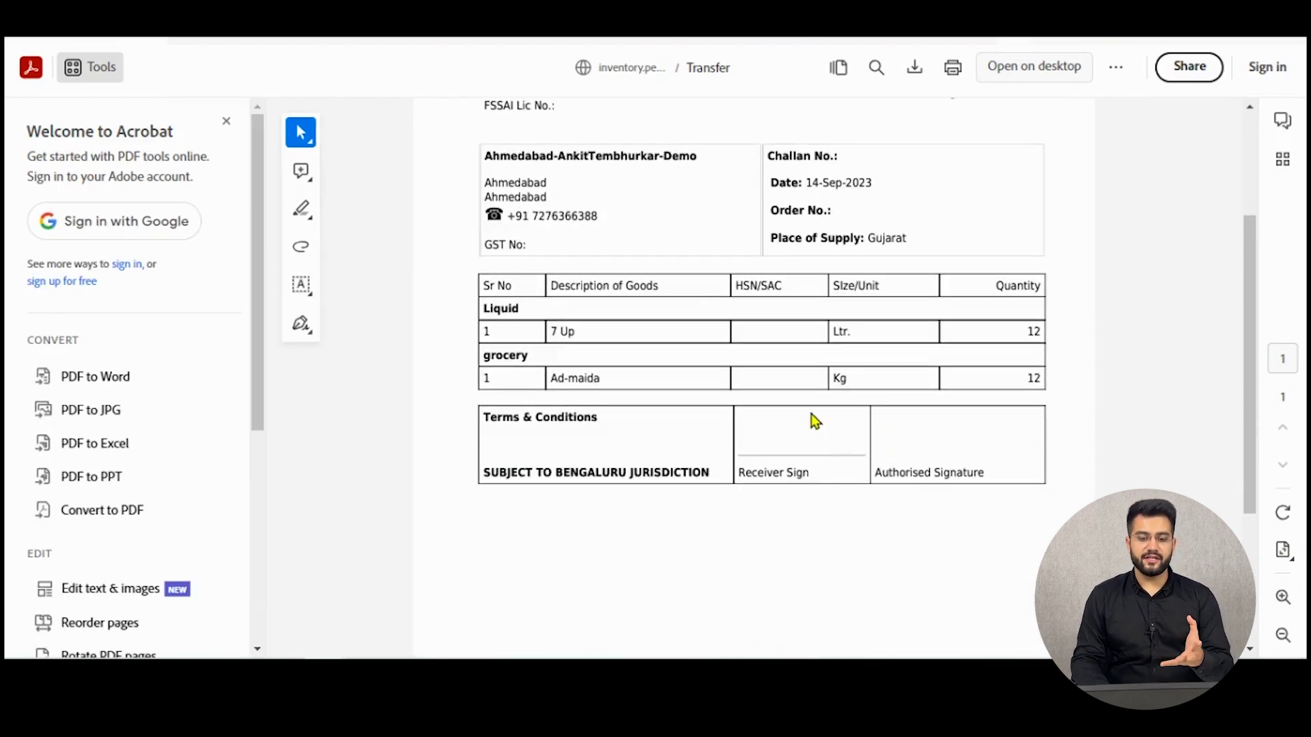
scroll(814, 421, "up", 2)
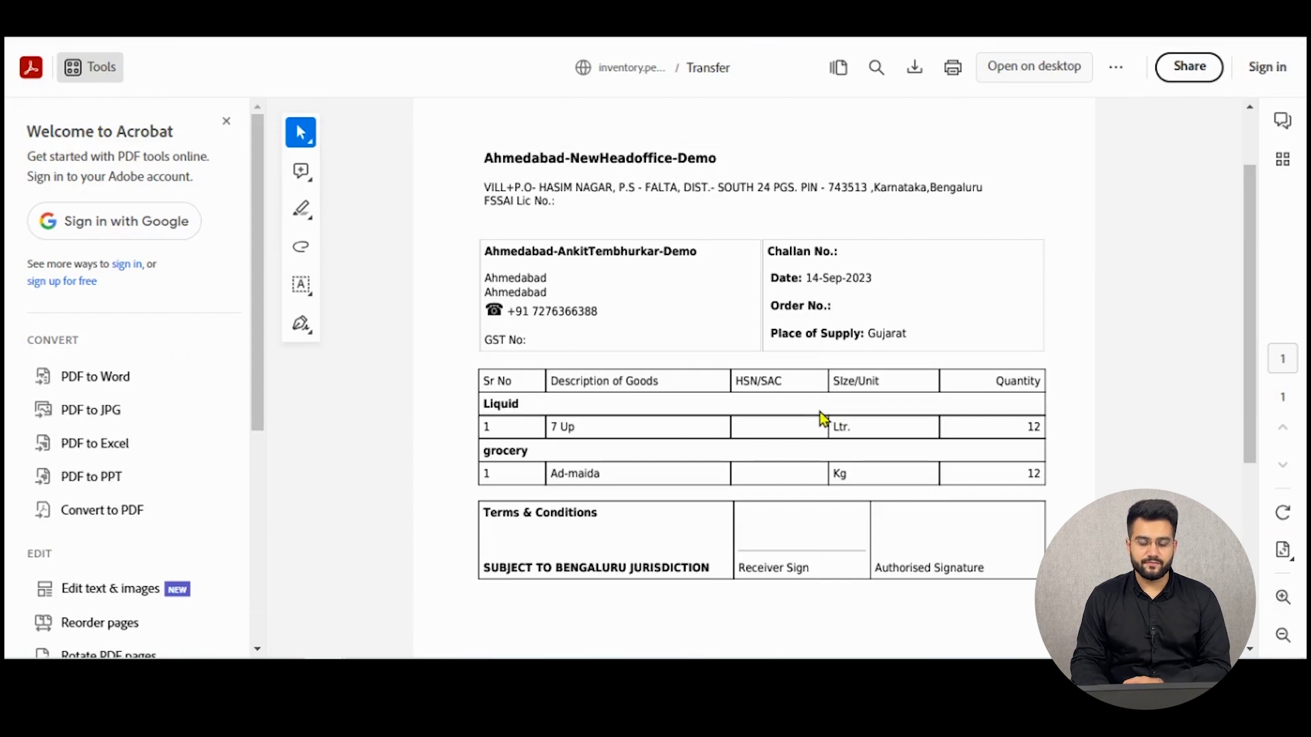
scroll(718, 233, "up", 2)
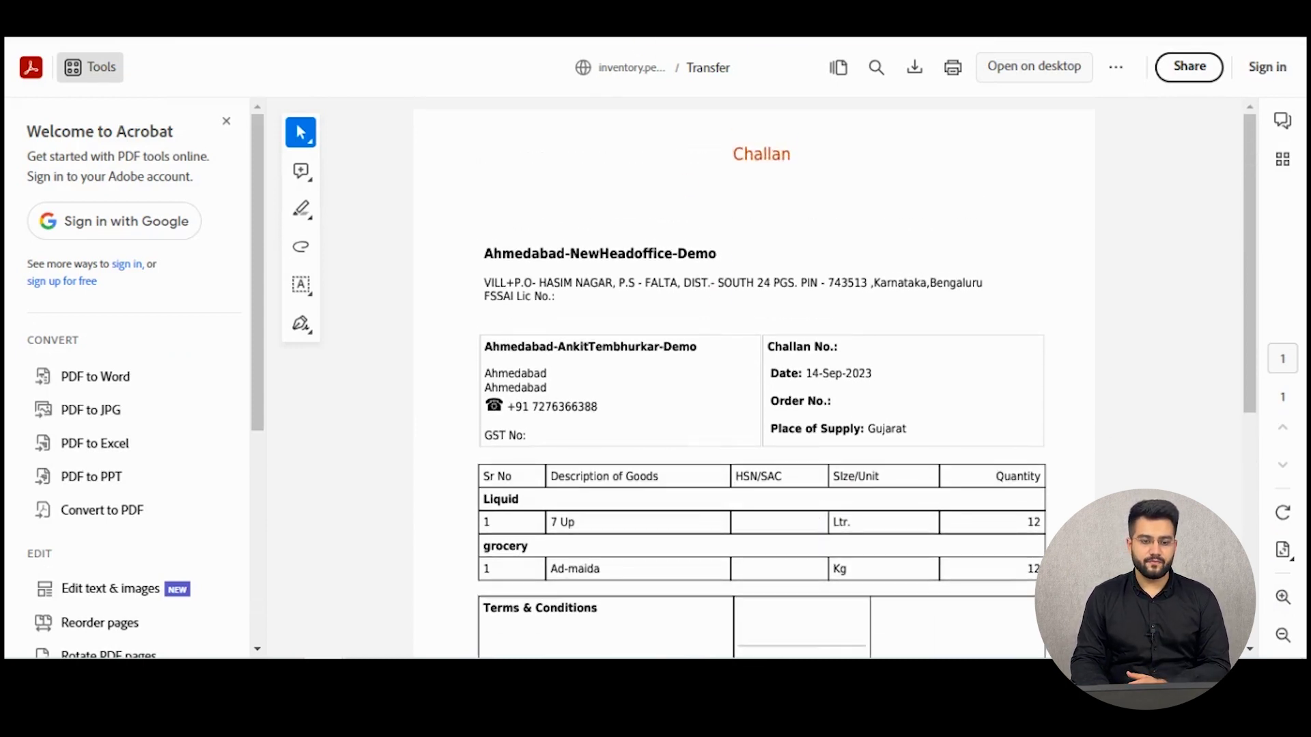
key("ctrl+w")
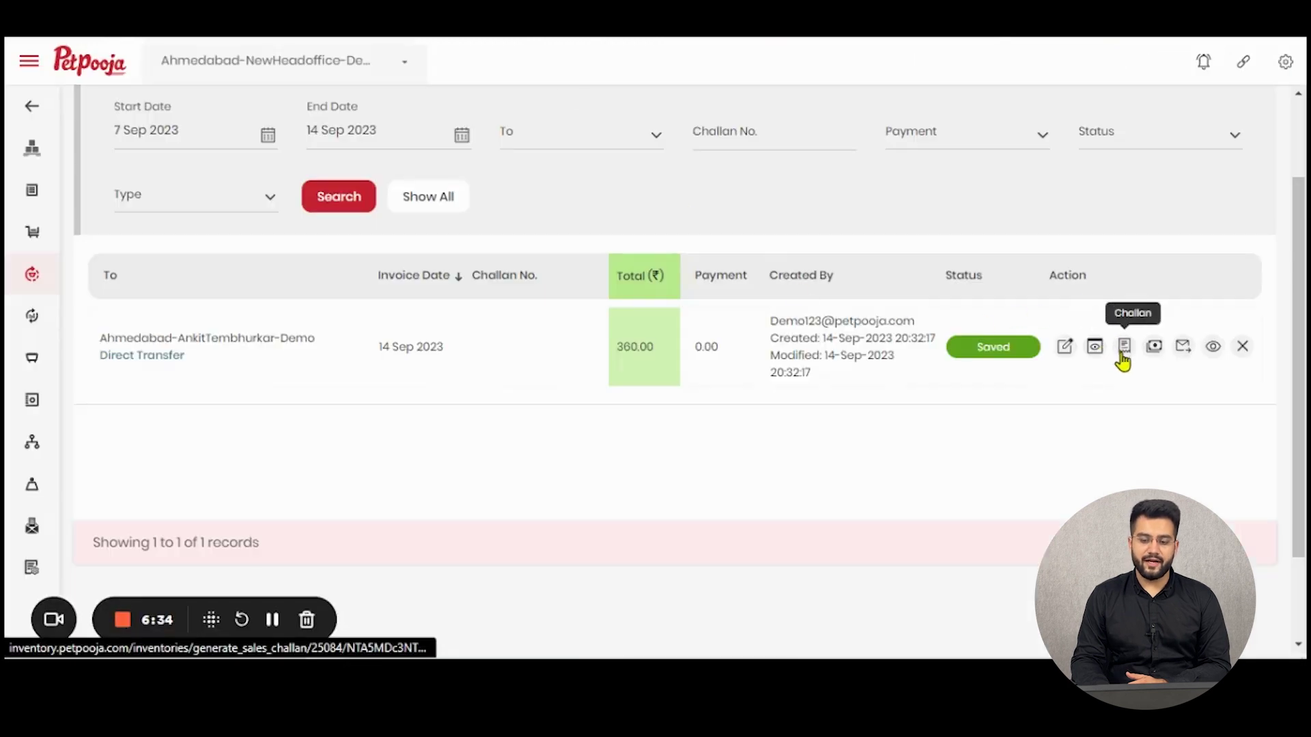
left_click(1183, 348)
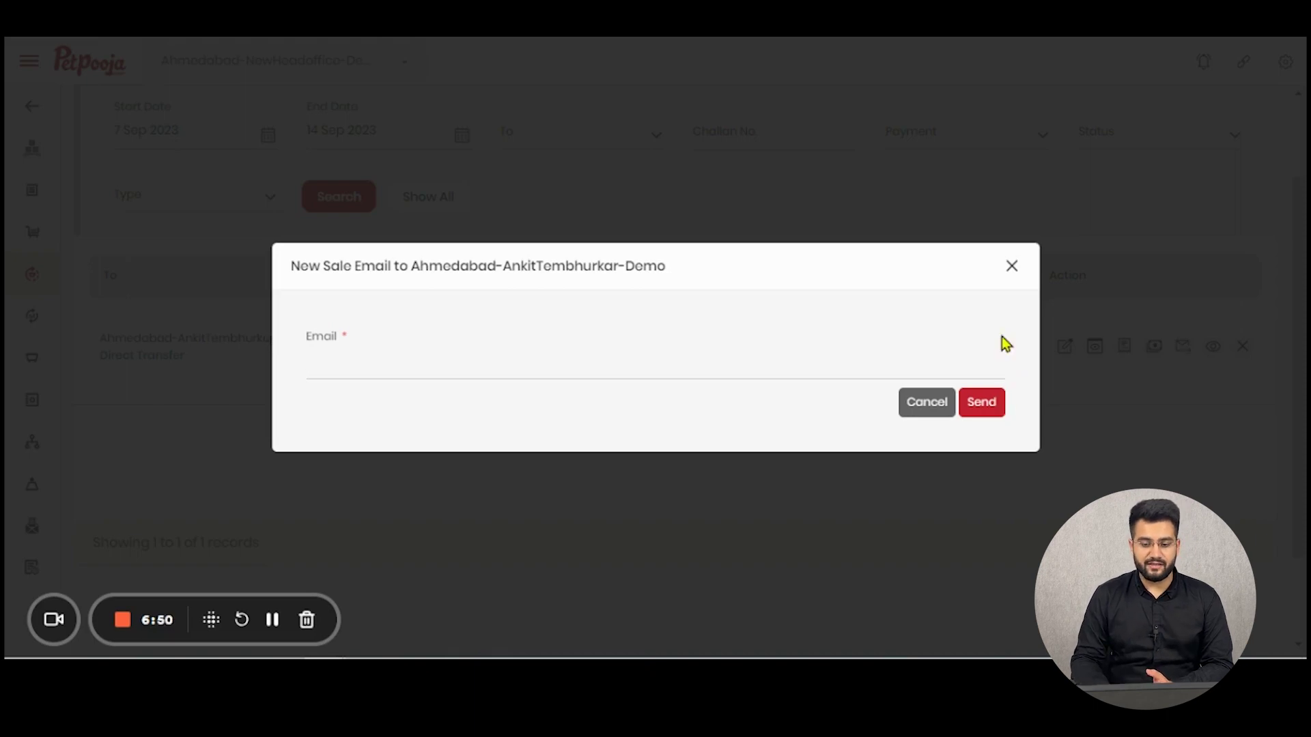
left_click(1012, 271)
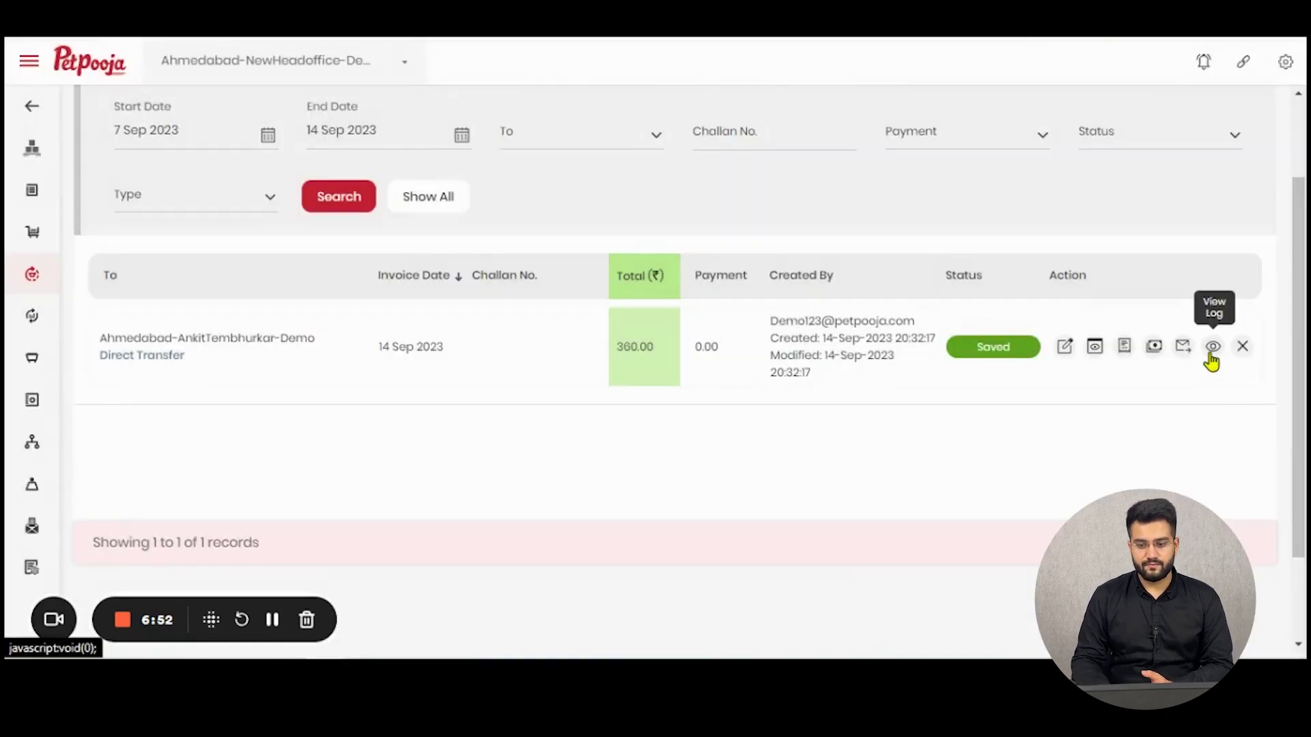
left_click(1209, 351)
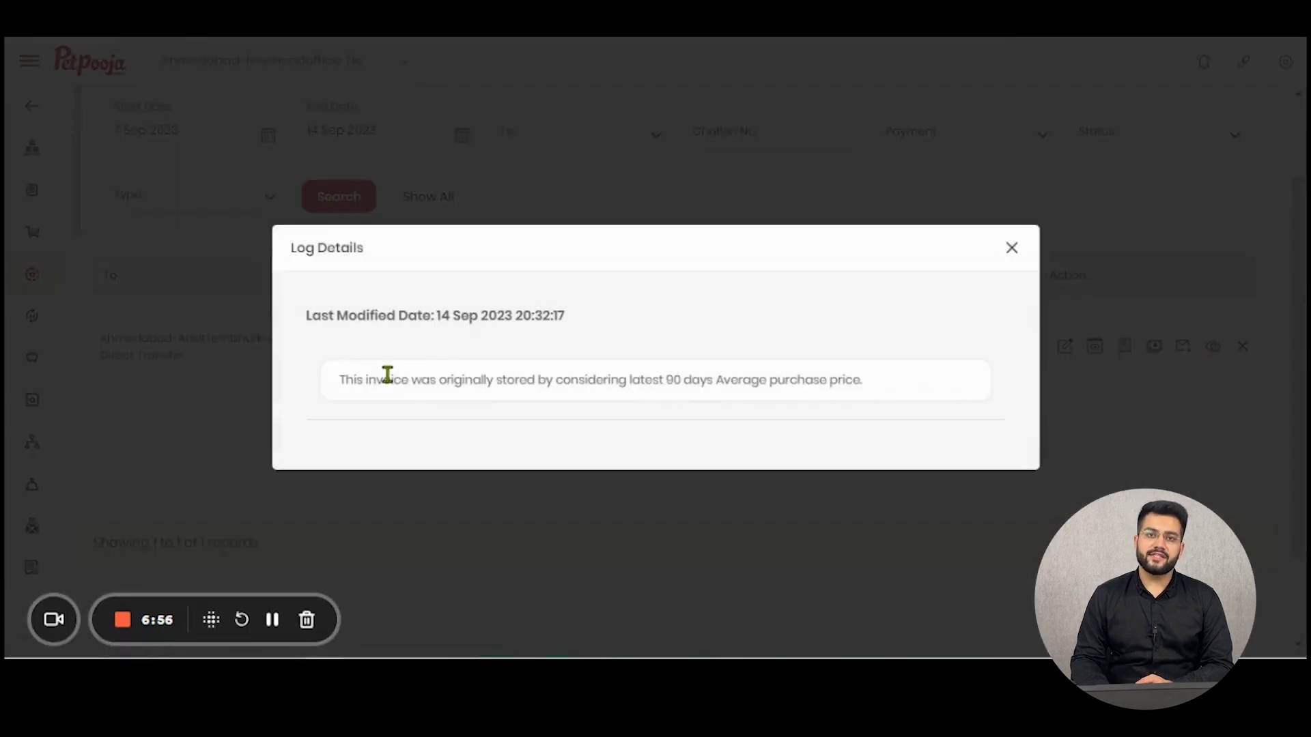
left_click(1013, 249)
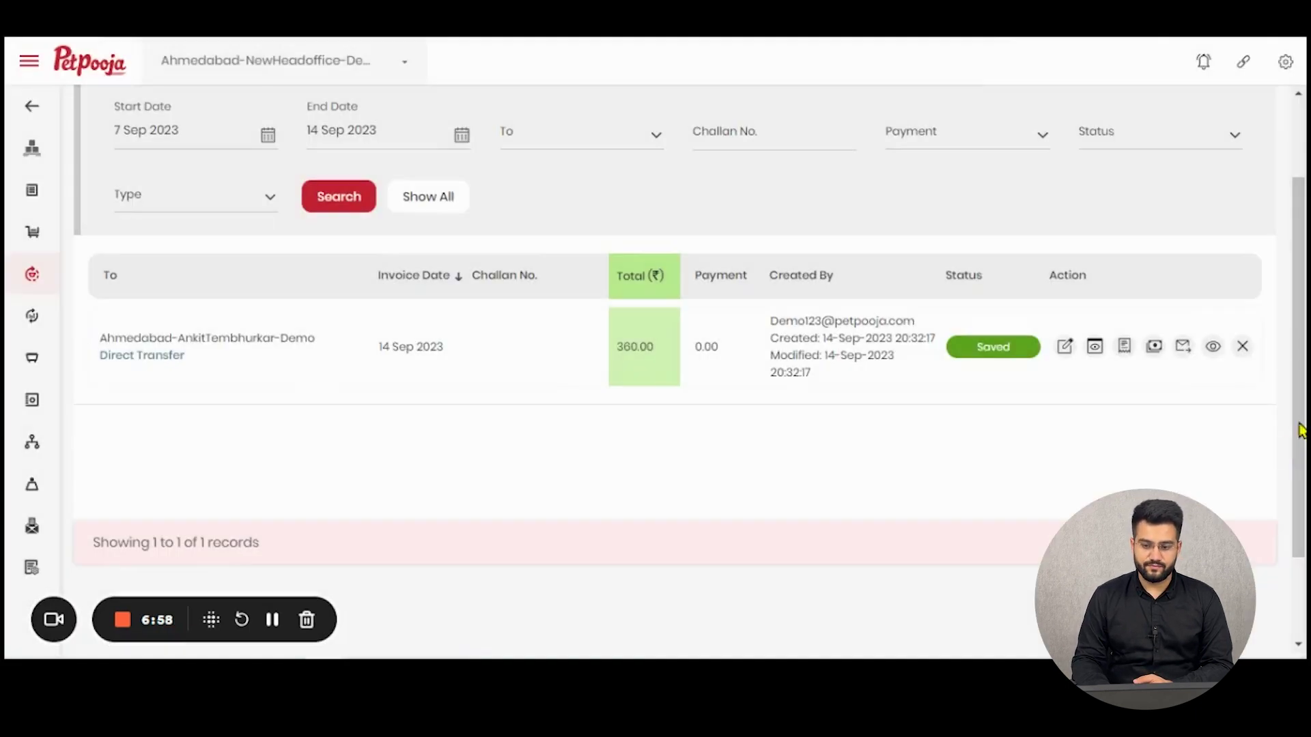